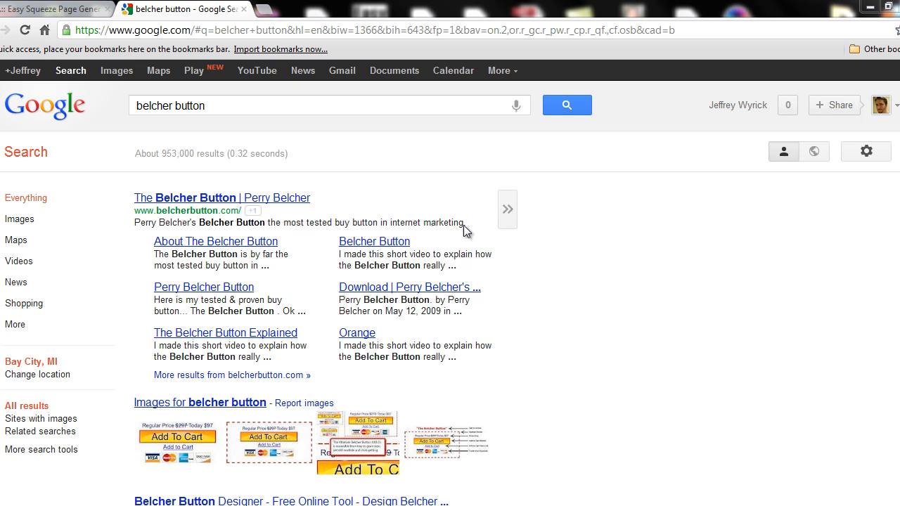
Step: Open the "The Belcher Button | Perry Belcher" search result in a new tab, review the button example, and close it
left_click(214, 104)
left_click_drag(214, 103, 138, 106)
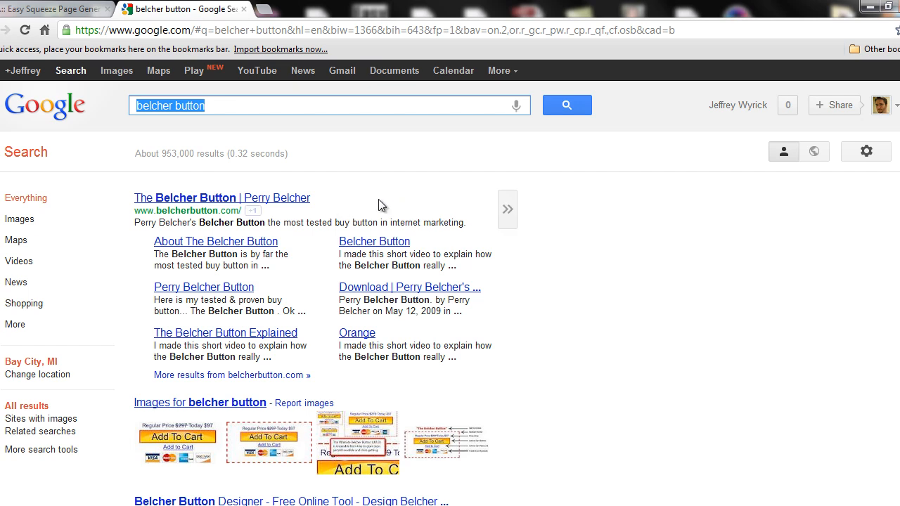
right_click(181, 198)
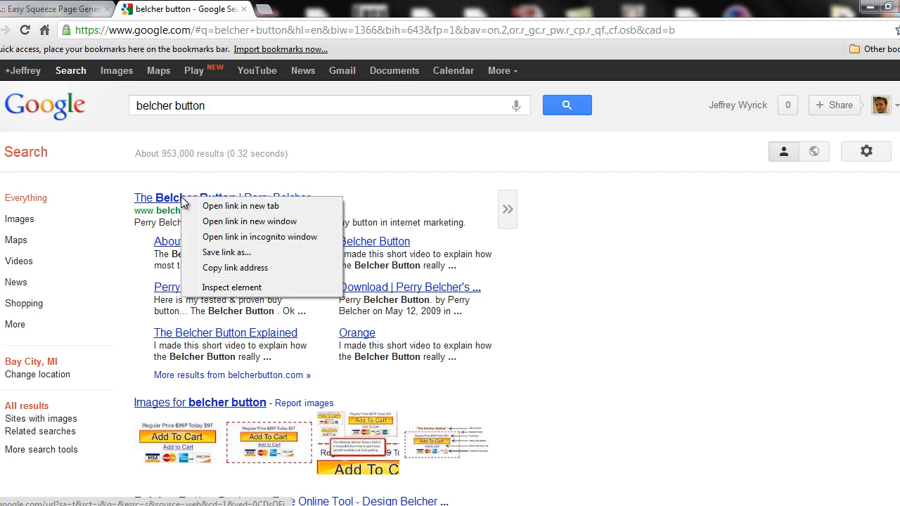
left_click(197, 205)
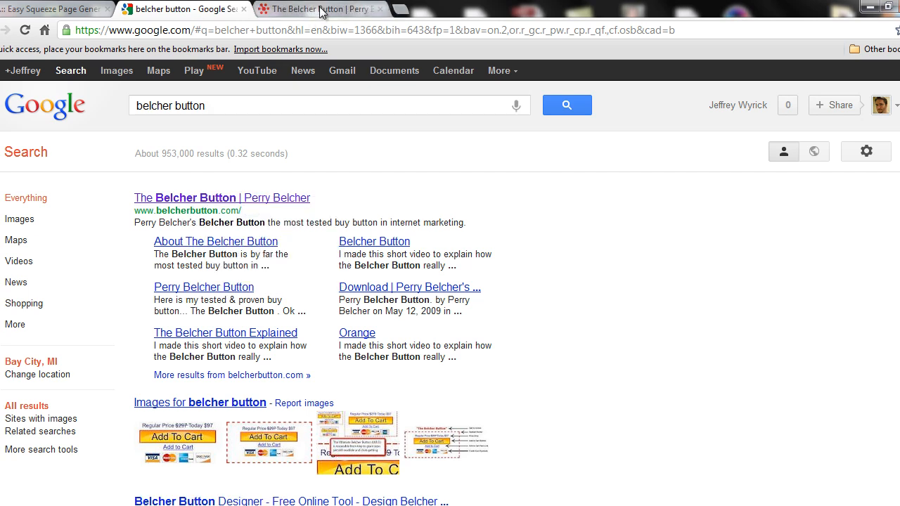
left_click(320, 9)
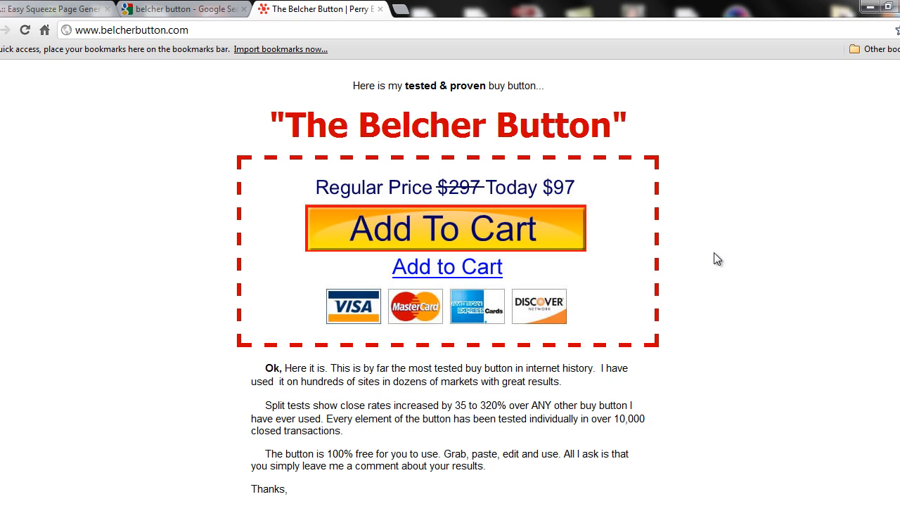
left_click(380, 9)
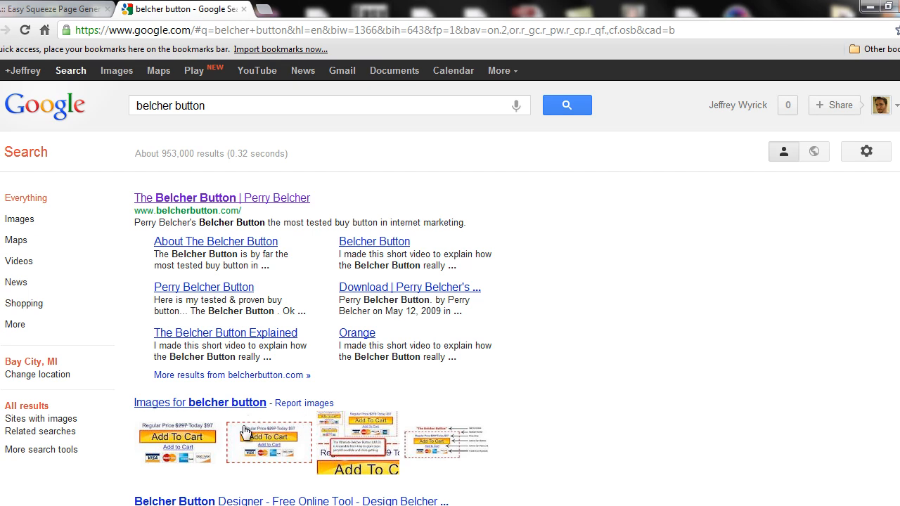
Step: Open the image results for "belcher button" in a new tab, browse the button design variations, and close the tab
mouse_move(258, 436)
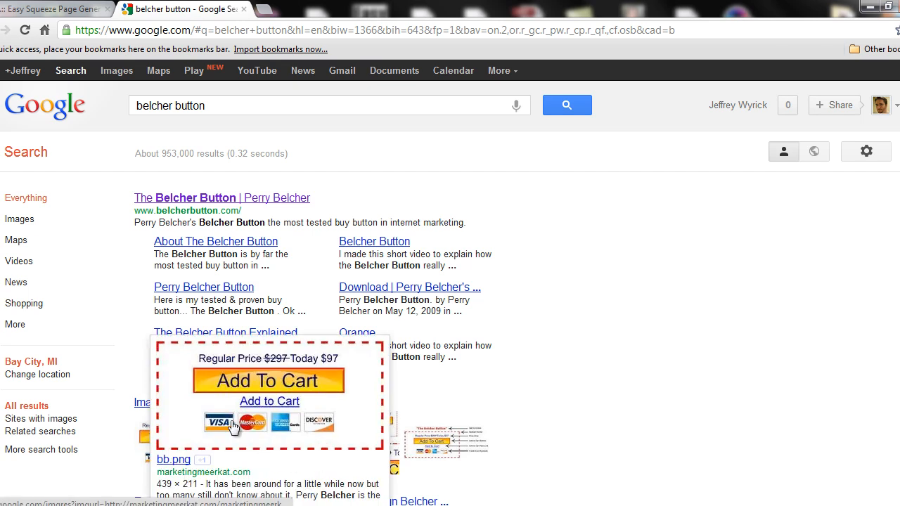
mouse_move(152, 439)
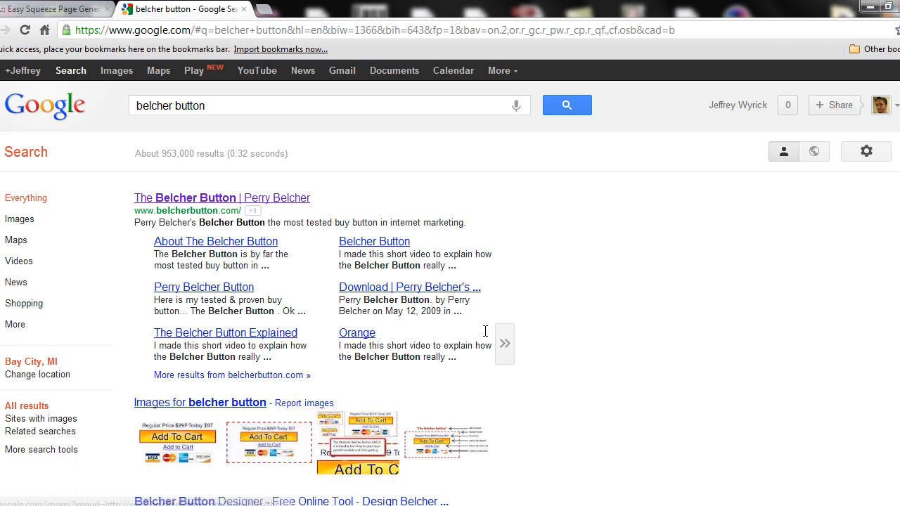
right_click(222, 404)
left_click(279, 409)
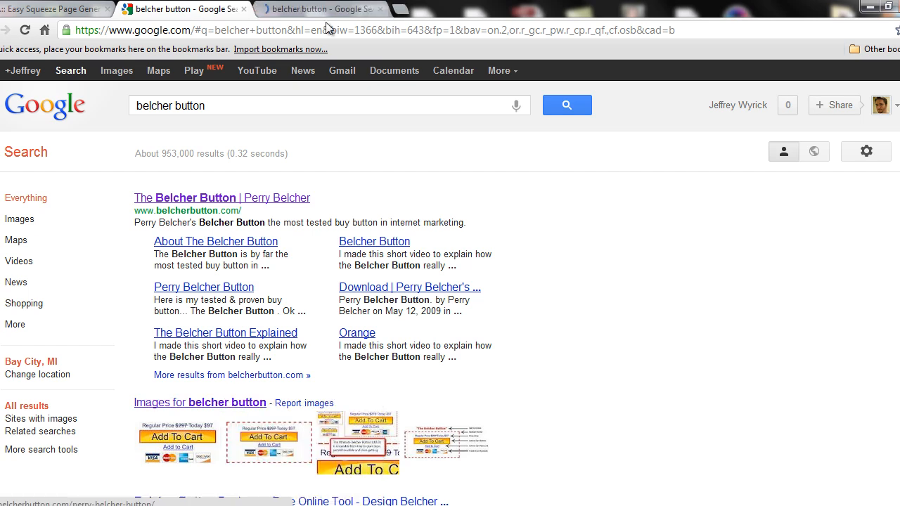
left_click(338, 10)
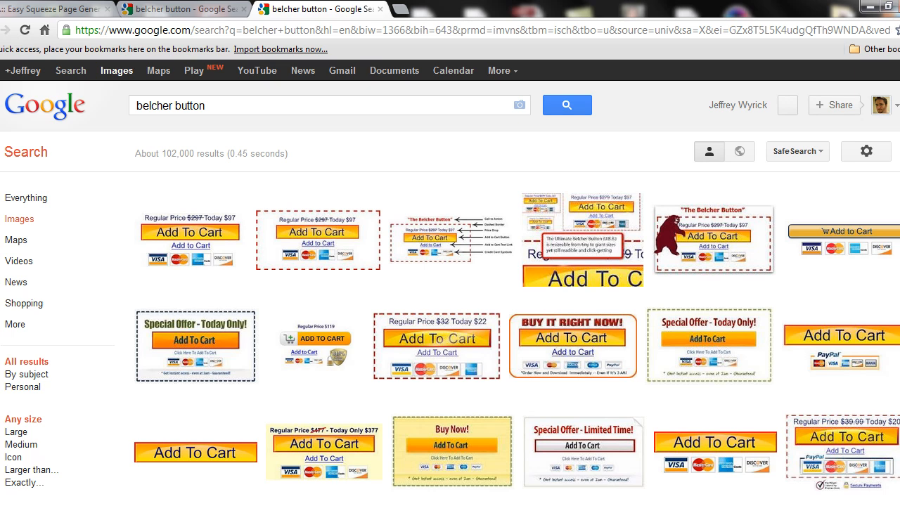
scroll(765, 383, "down", 8)
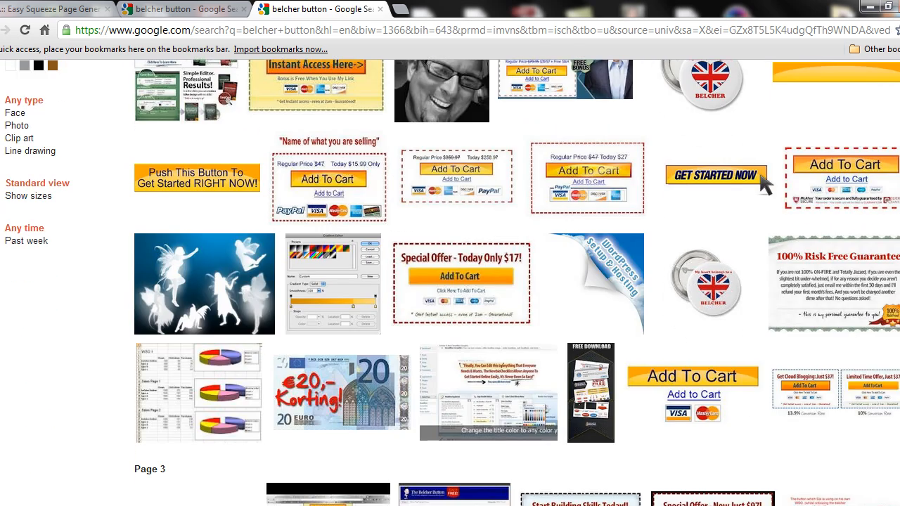
scroll(765, 383, "up", 4)
mouse_move(454, 277)
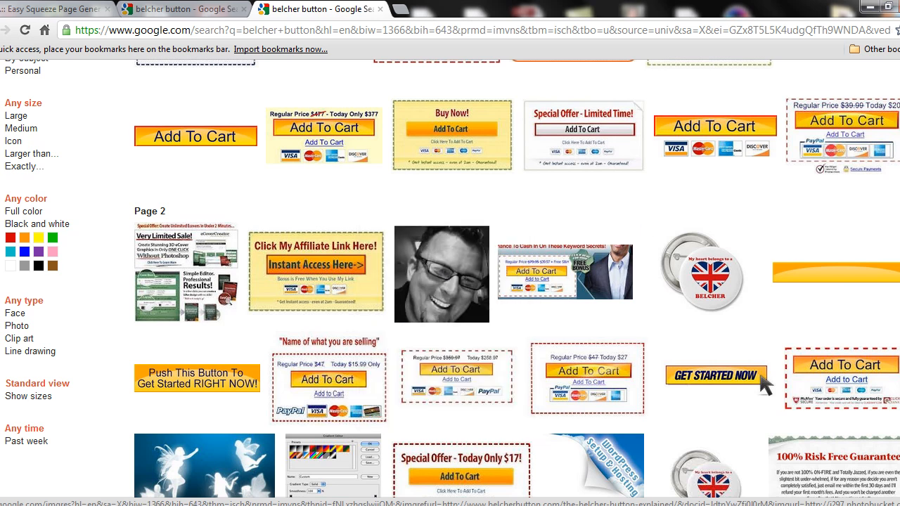
scroll(762, 384, "up", 5)
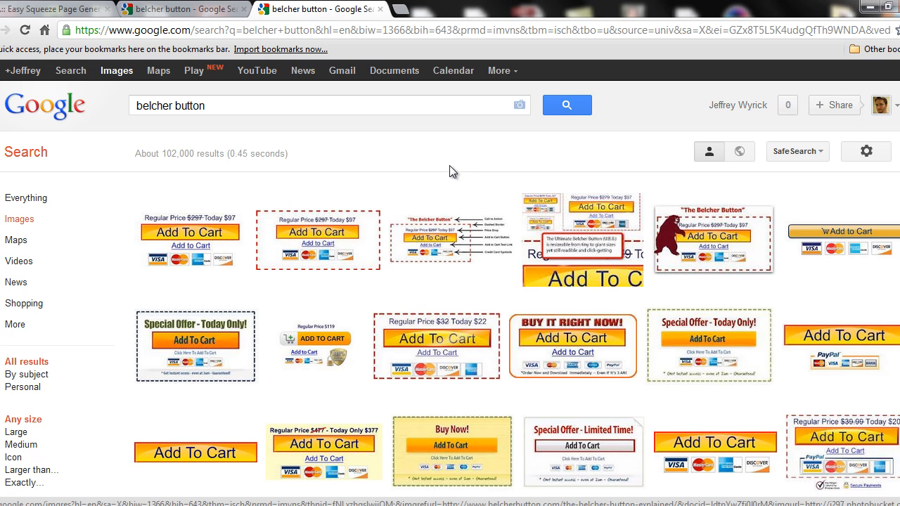
left_click(380, 9)
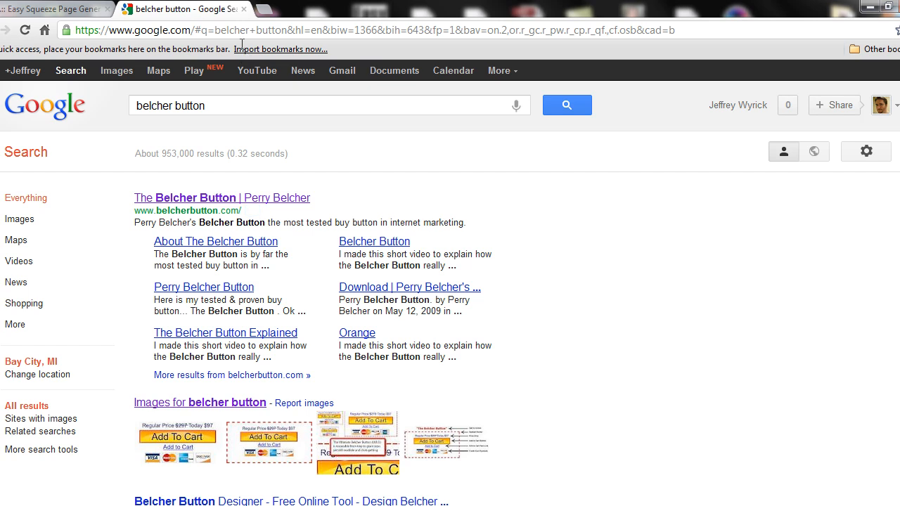
Step: Close the Google results, open the Other Images generator from the members area, and launch its wizard in a maximized window
left_click(243, 10)
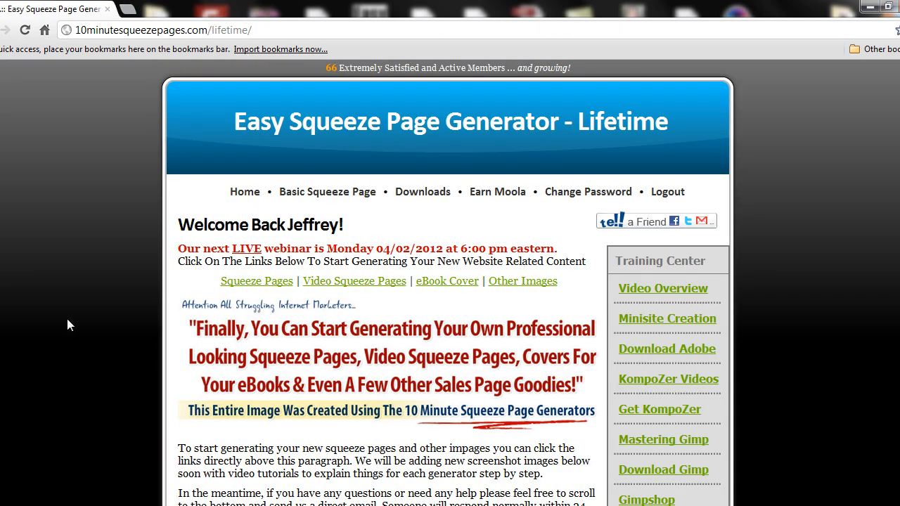
right_click(511, 290)
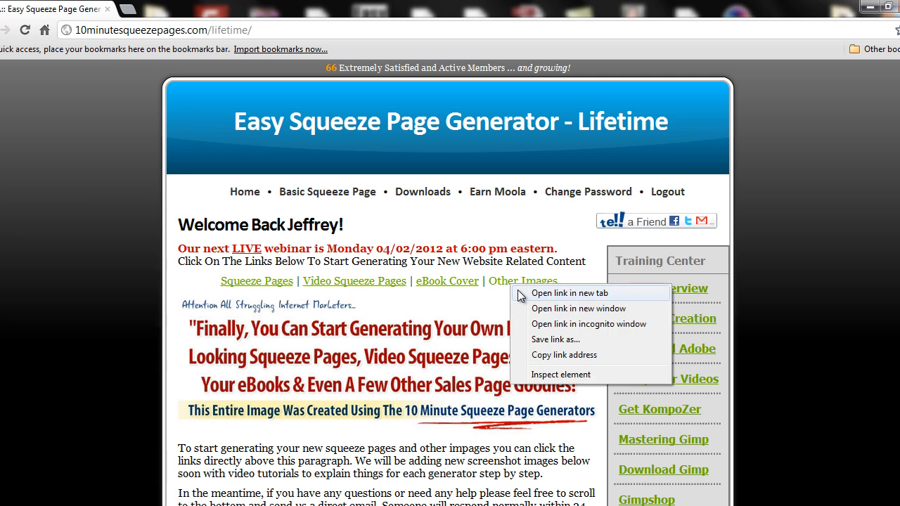
left_click(524, 297)
left_click(208, 7)
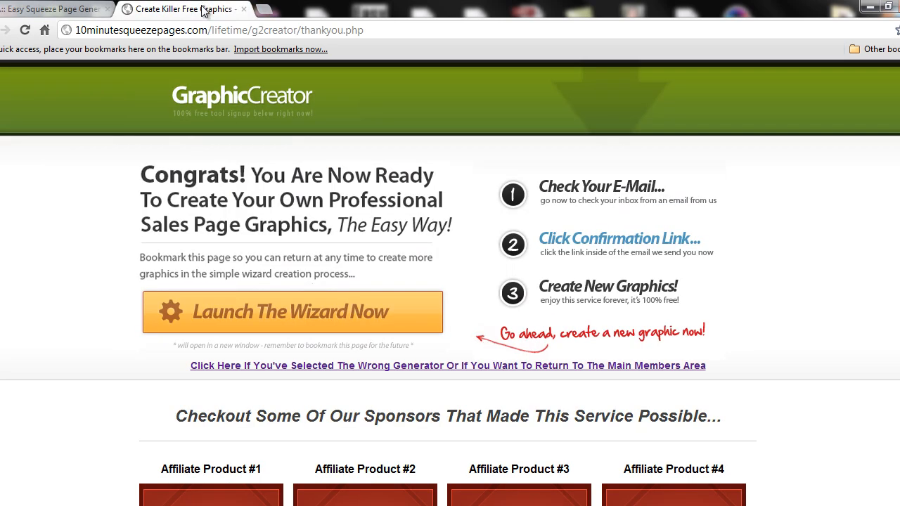
left_click(300, 313)
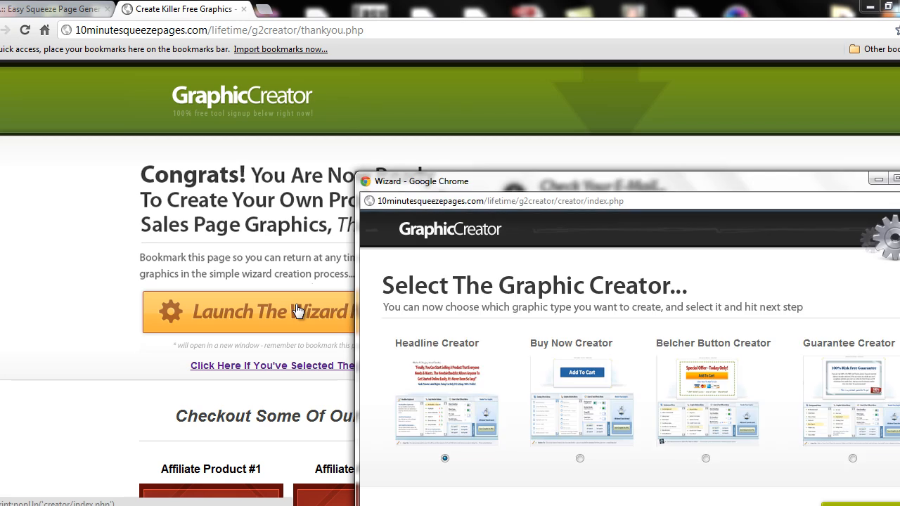
left_click(896, 180)
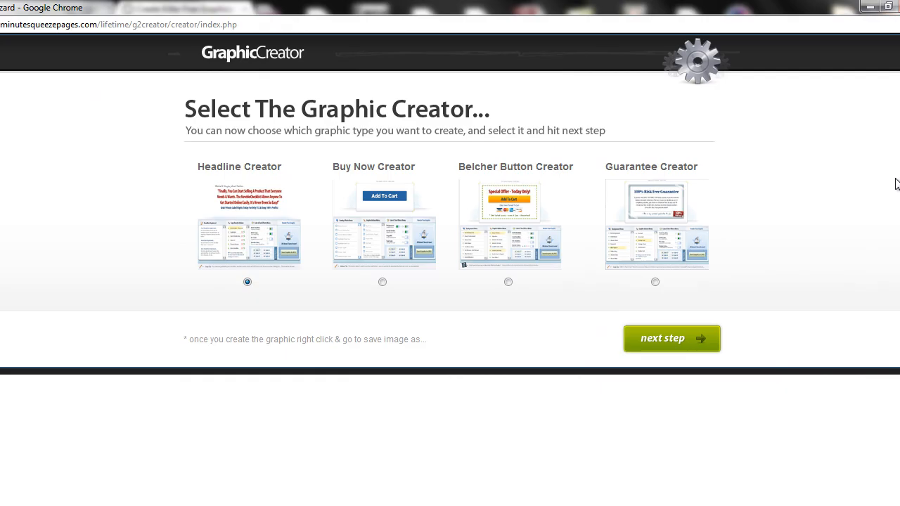
Step: Choose the Belcher Button Creator as the graphic type and continue to its editor in a maximized window
left_click(508, 282)
left_click(681, 338)
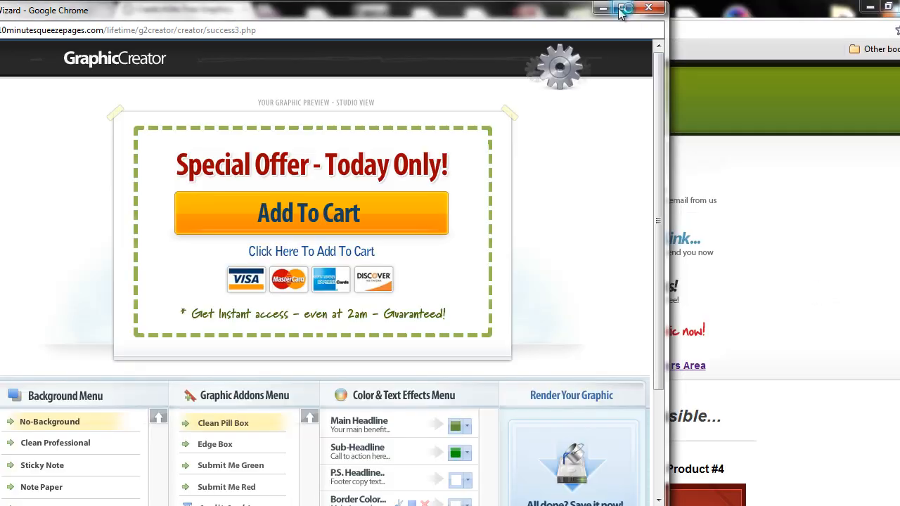
left_click(623, 9)
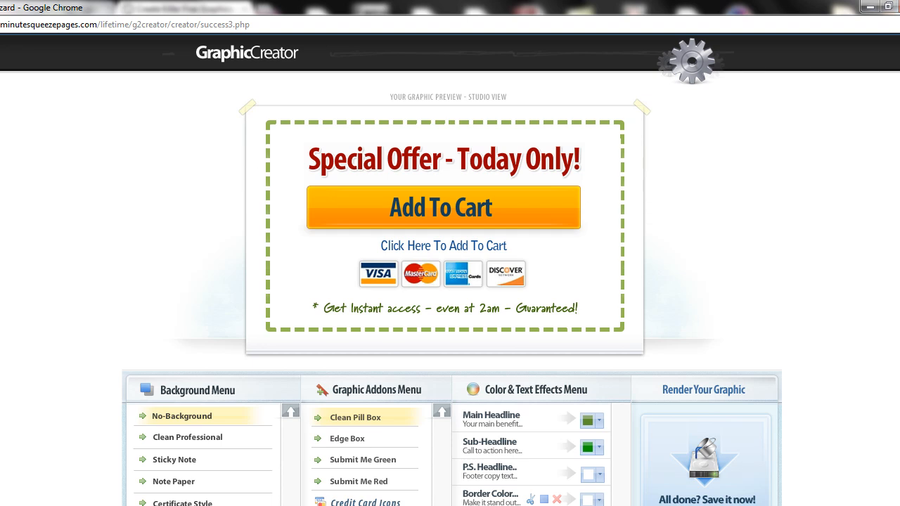
Step: Try the button graphic with no border, a solid border and a dashed border, ending on the dashed one
scroll(449, 270, "down", 1)
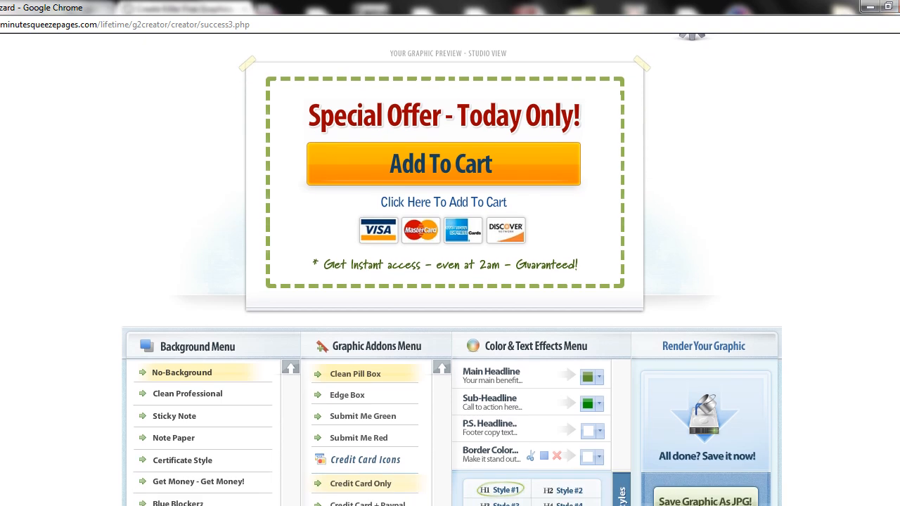
scroll(450, 270, "down", 1)
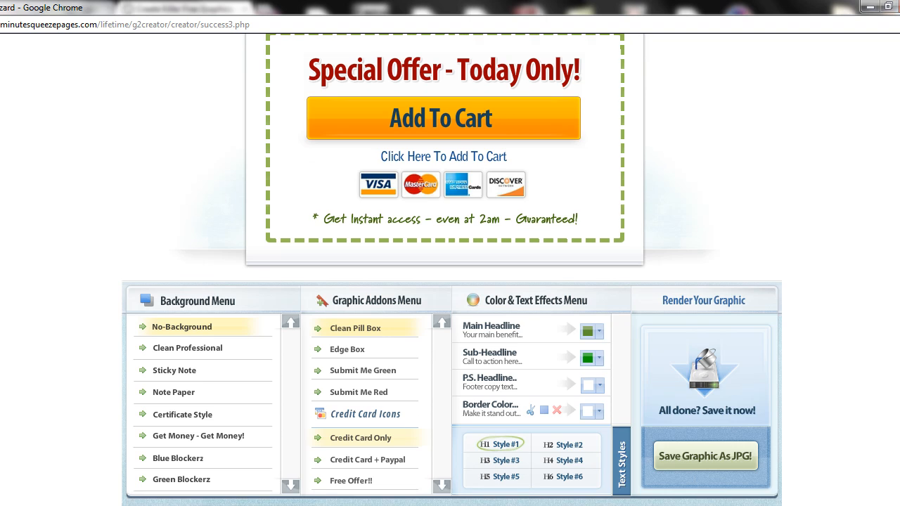
scroll(450, 270, "up", 1)
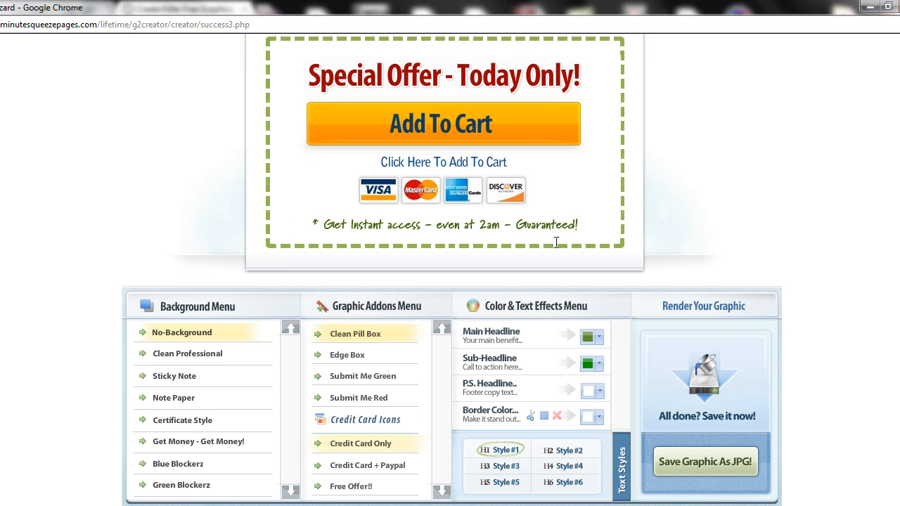
left_click(557, 415)
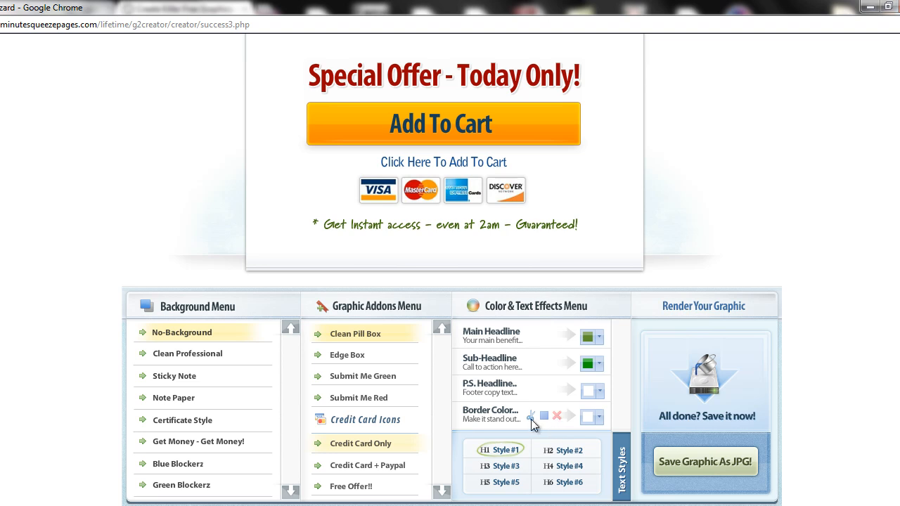
left_click(531, 419)
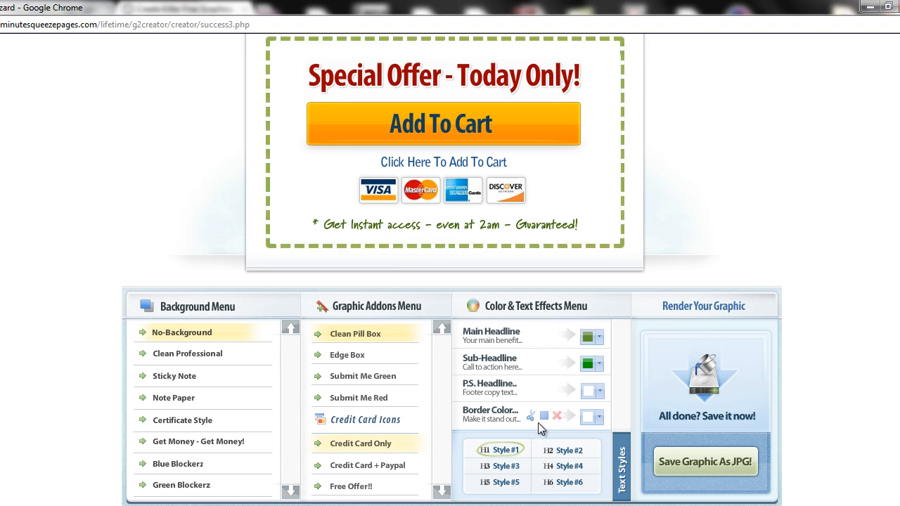
left_click(545, 422)
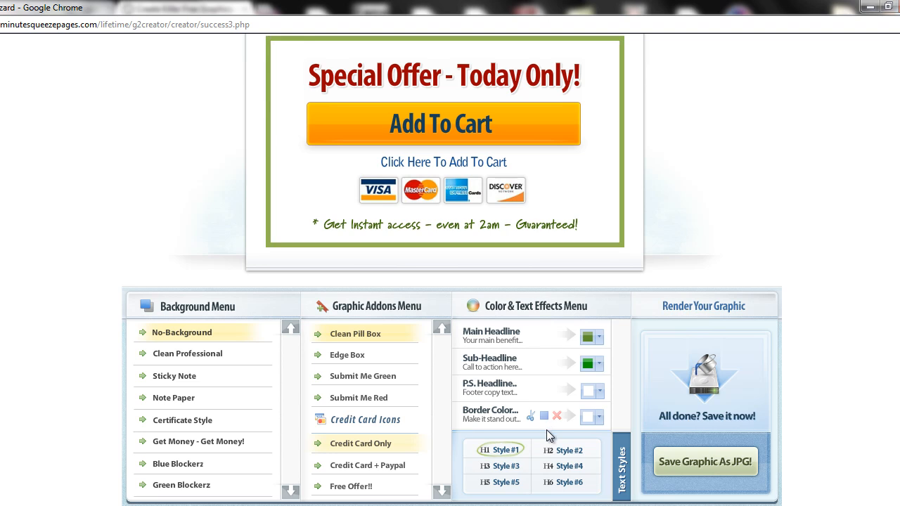
left_click(530, 416)
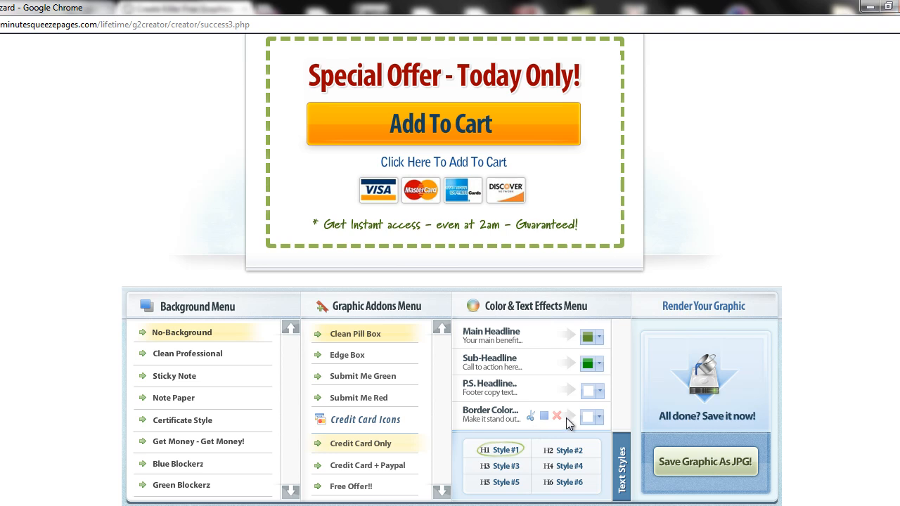
left_click(557, 415)
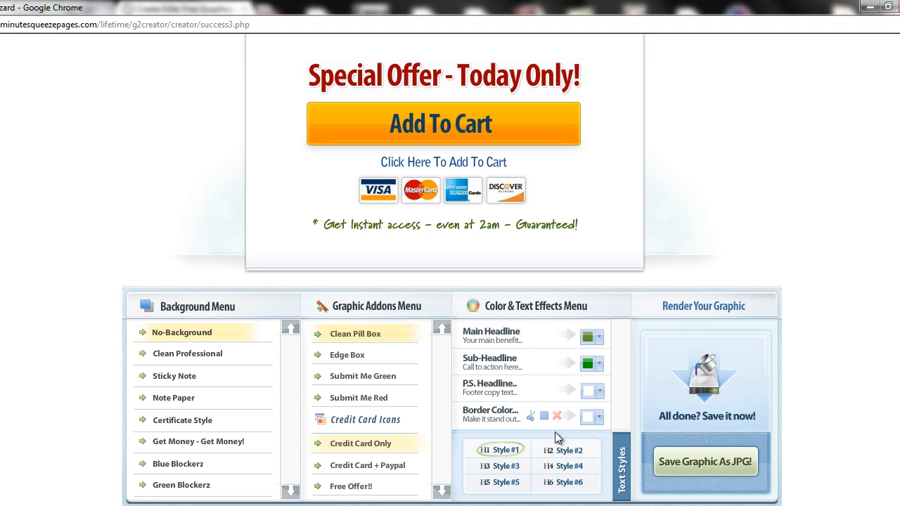
left_click(530, 416)
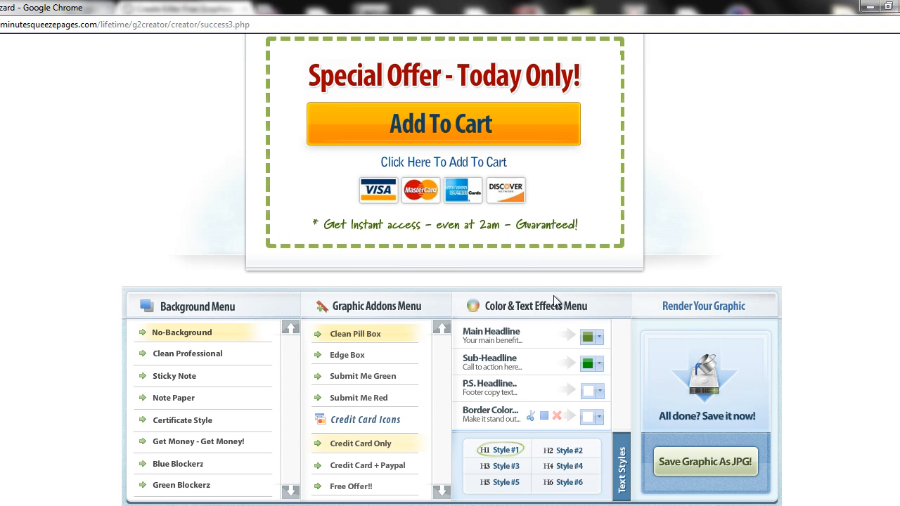
Step: Set the main headline color to standard red and the sub-headline color to standard dark blue
left_click(598, 339)
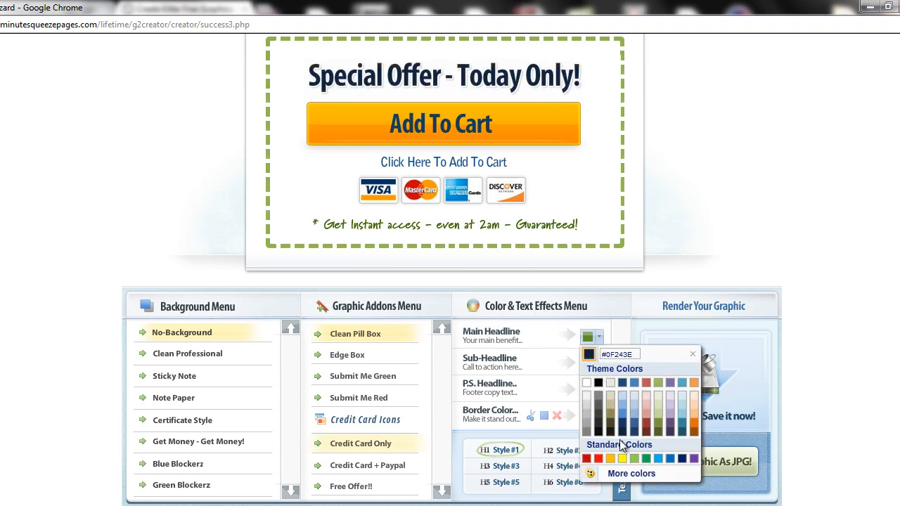
left_click(586, 459)
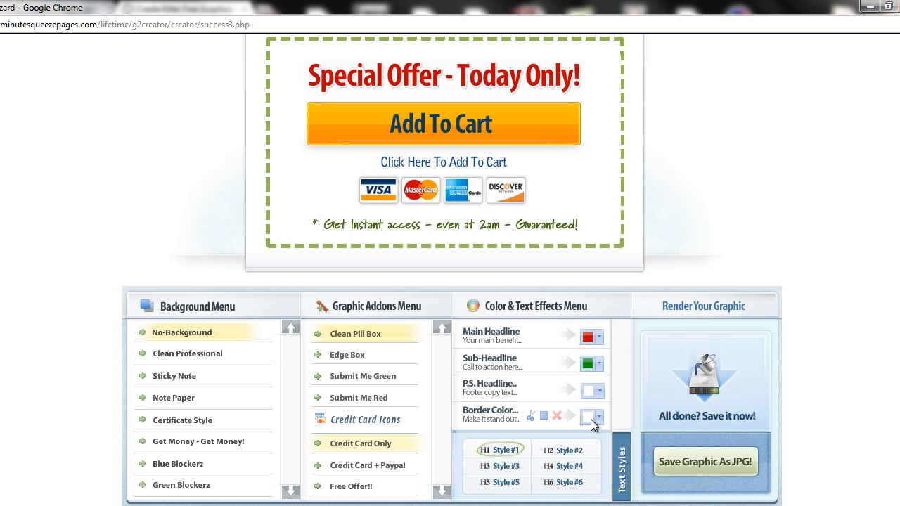
left_click(600, 363)
left_click(599, 364)
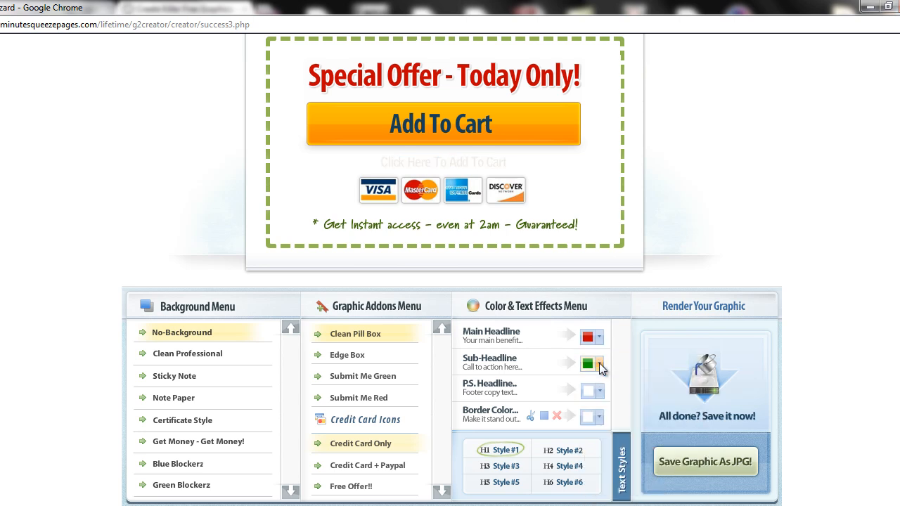
left_click(599, 362)
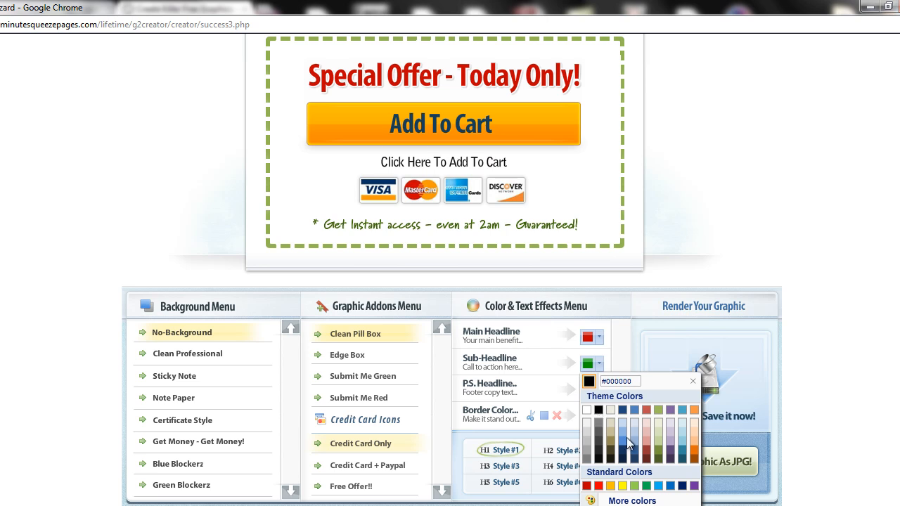
left_click(682, 486)
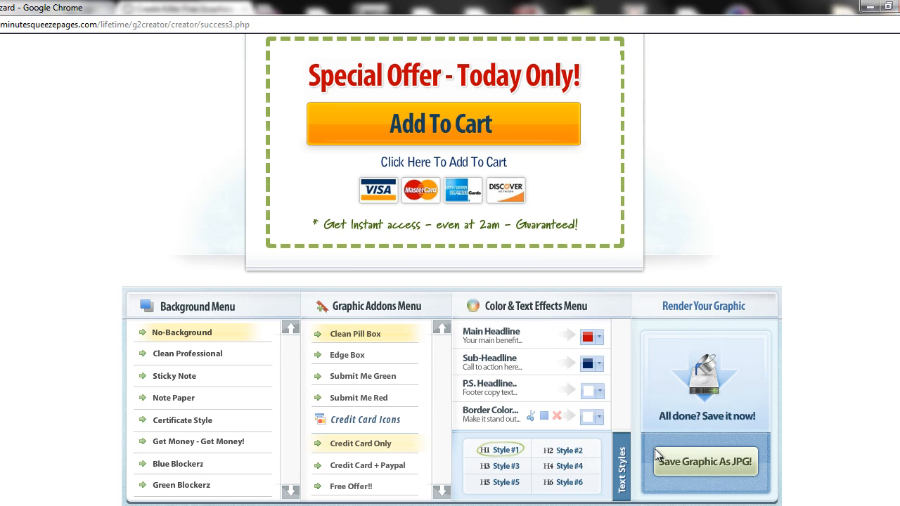
Step: Set the P.S. headline color to standard dark blue and the dashed border color to standard dark red
left_click(598, 391)
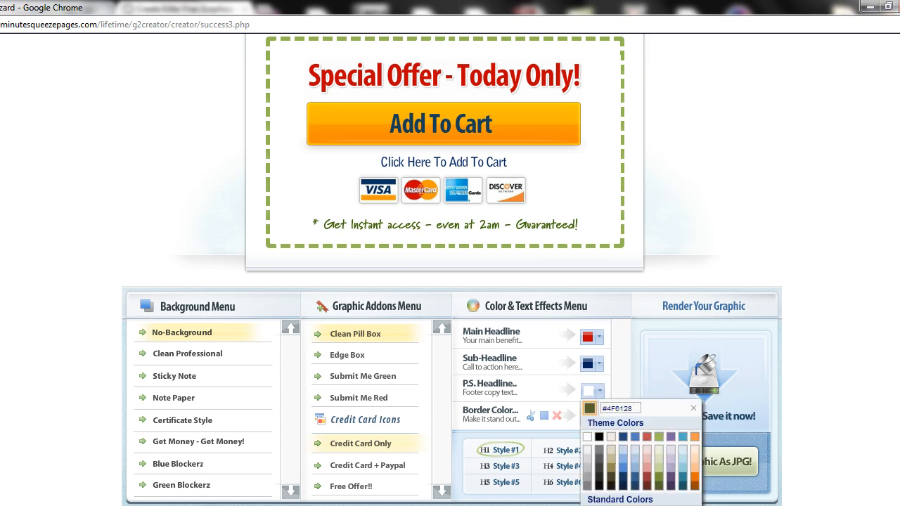
left_click(599, 390)
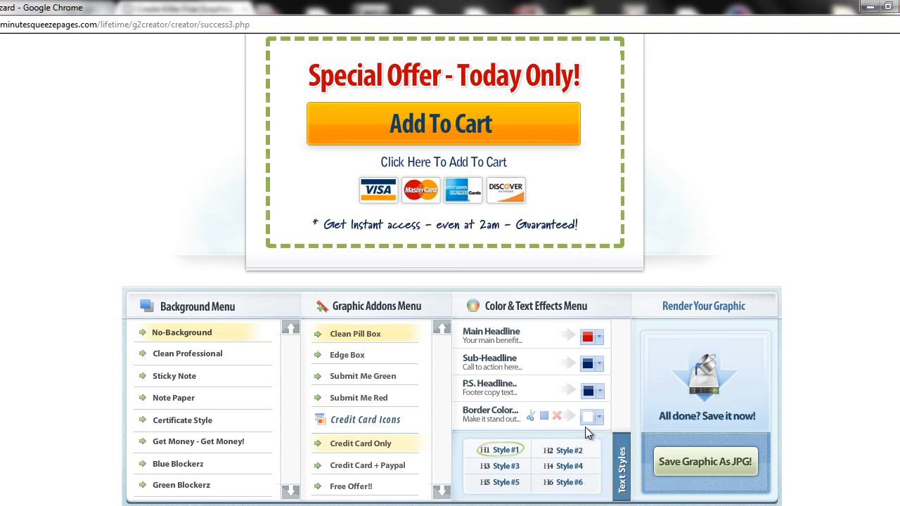
left_click(600, 417)
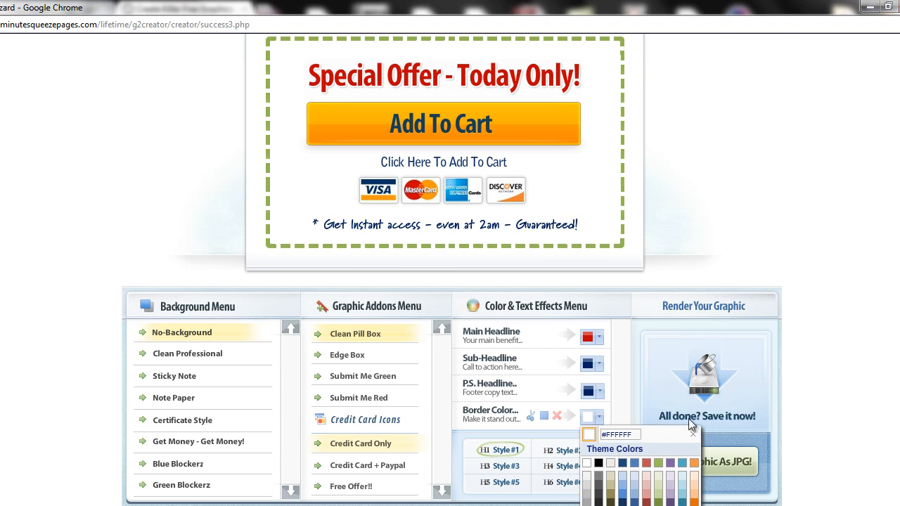
scroll(450, 281, "down", 1)
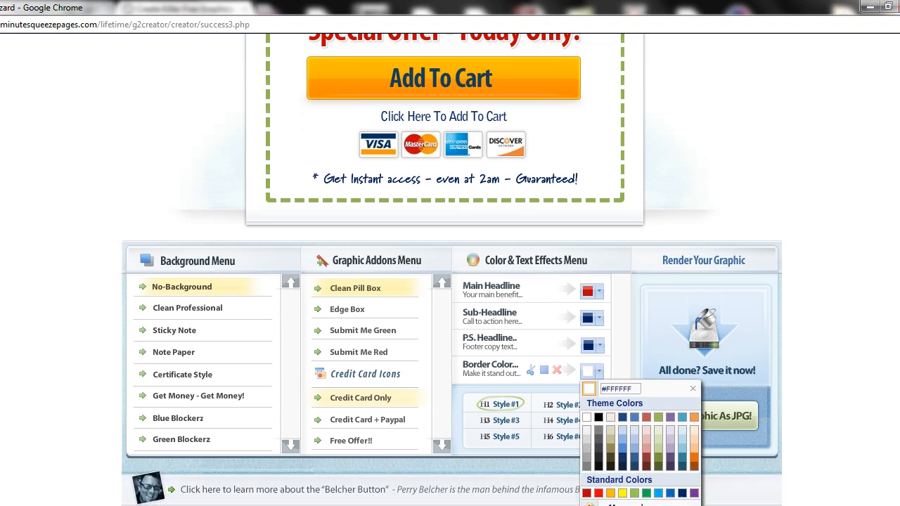
left_click(586, 493)
left_click(588, 493)
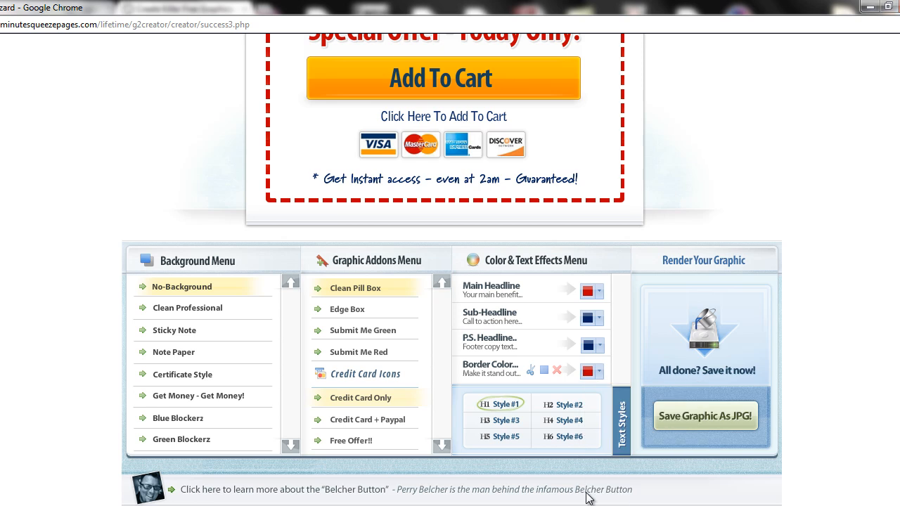
scroll(821, 280, "up", 2)
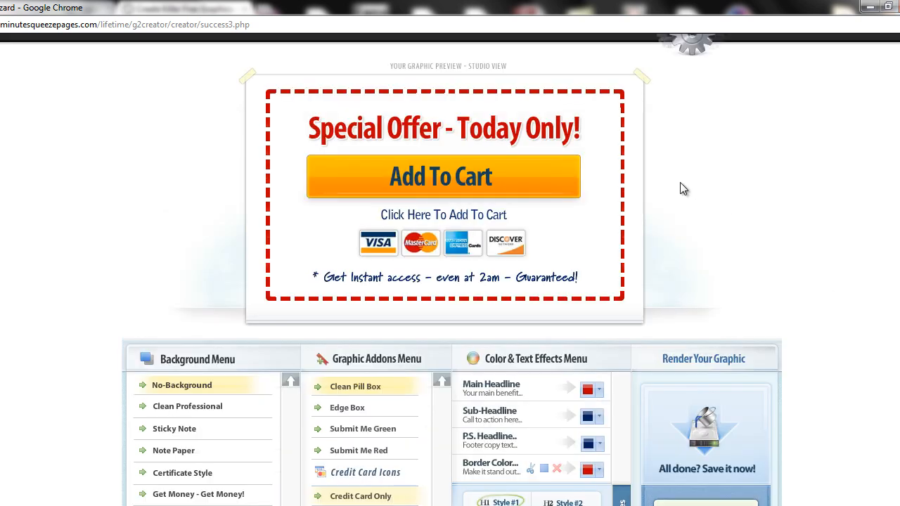
left_click_drag(583, 127, 481, 128)
left_click(887, 168)
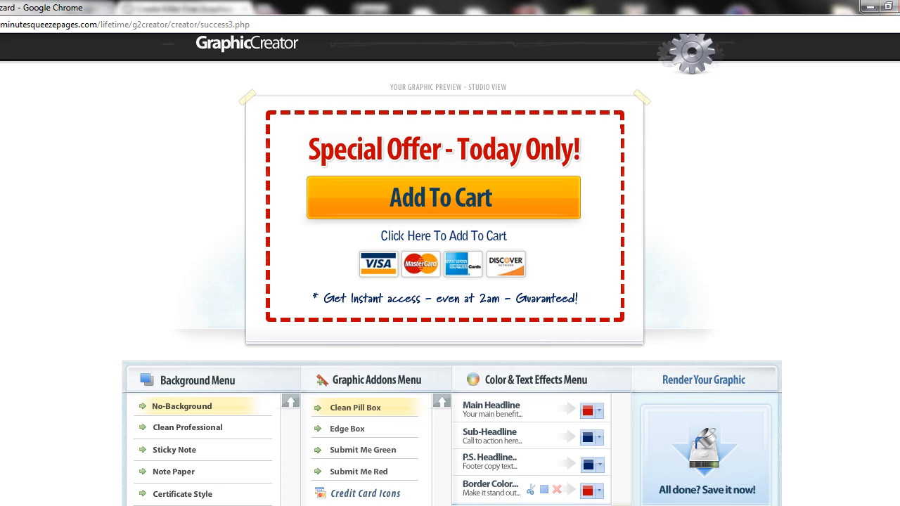
Step: Try the button graphic's backgrounds from Clean Professional through Green Blockerz, ending on No-Background
scroll(450, 270, "down", 1)
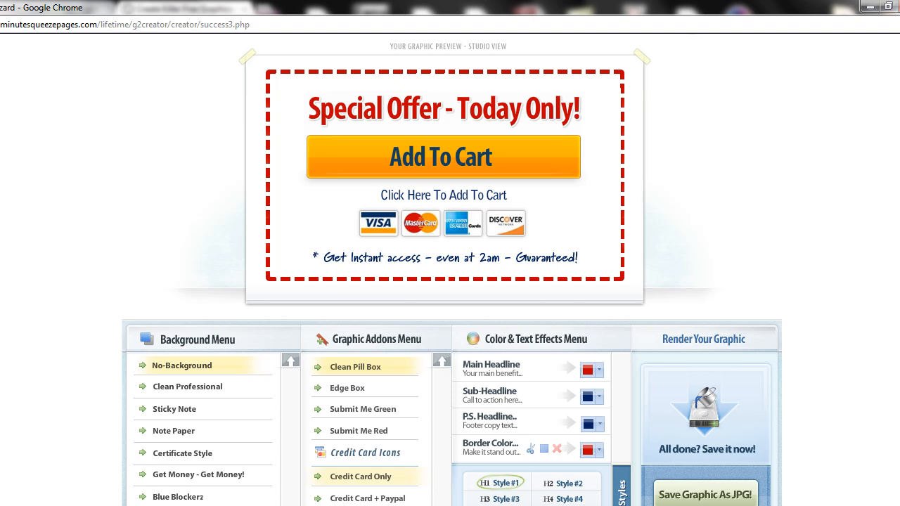
scroll(450, 270, "down", 1)
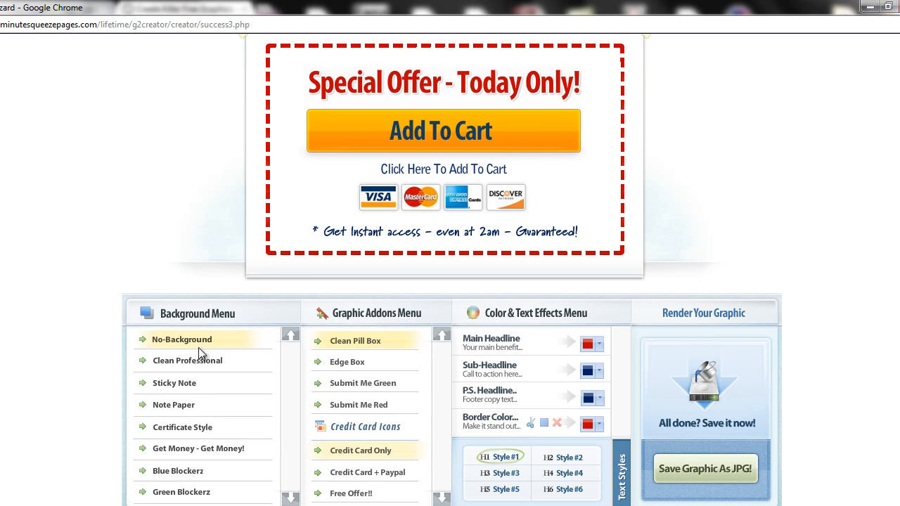
left_click(192, 364)
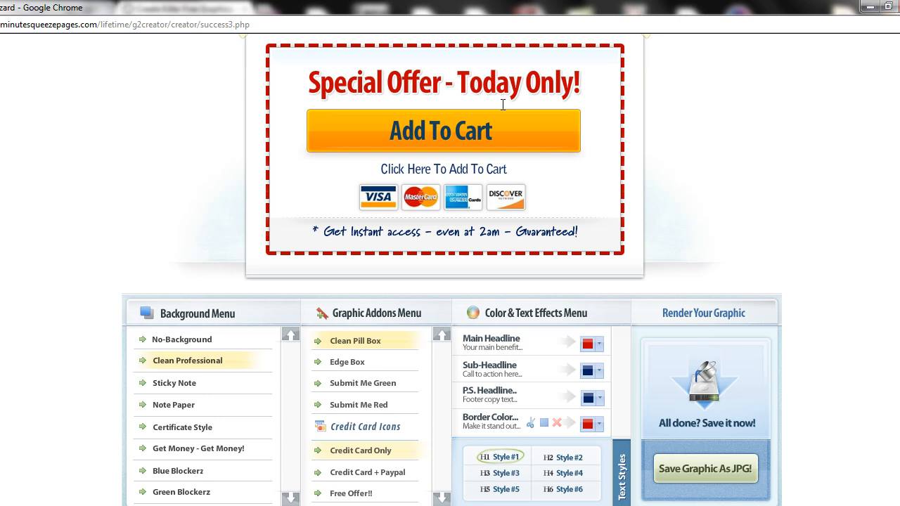
left_click(194, 383)
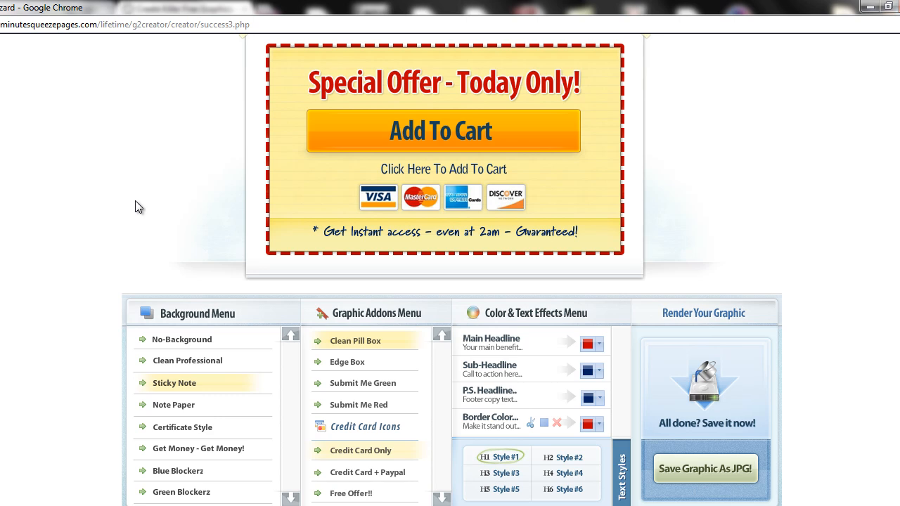
left_click(181, 412)
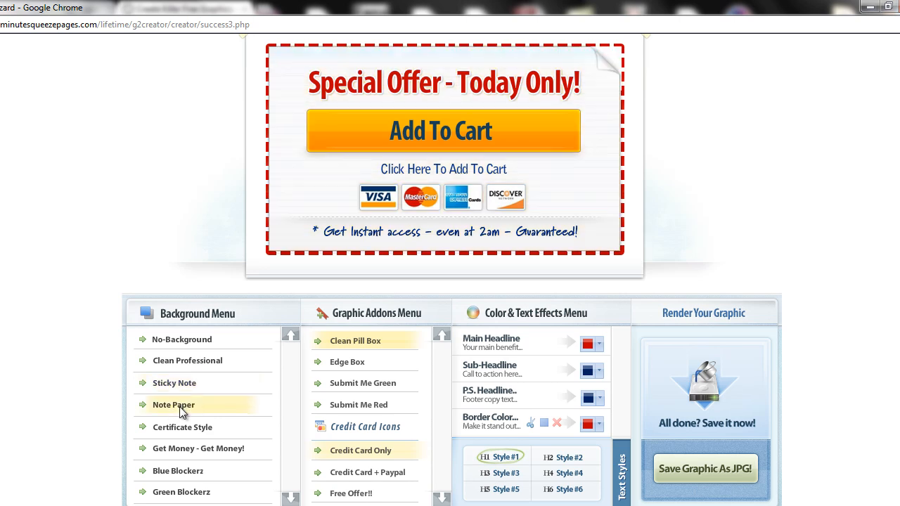
left_click(180, 427)
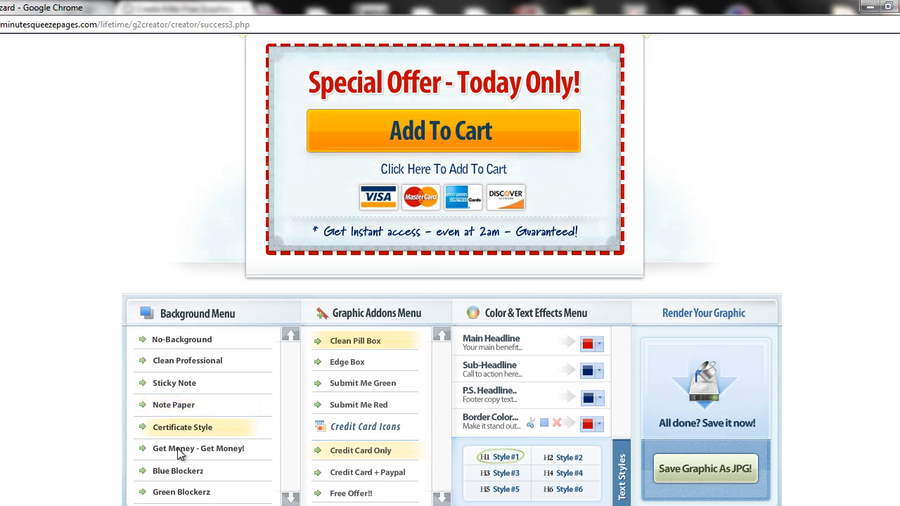
left_click(176, 448)
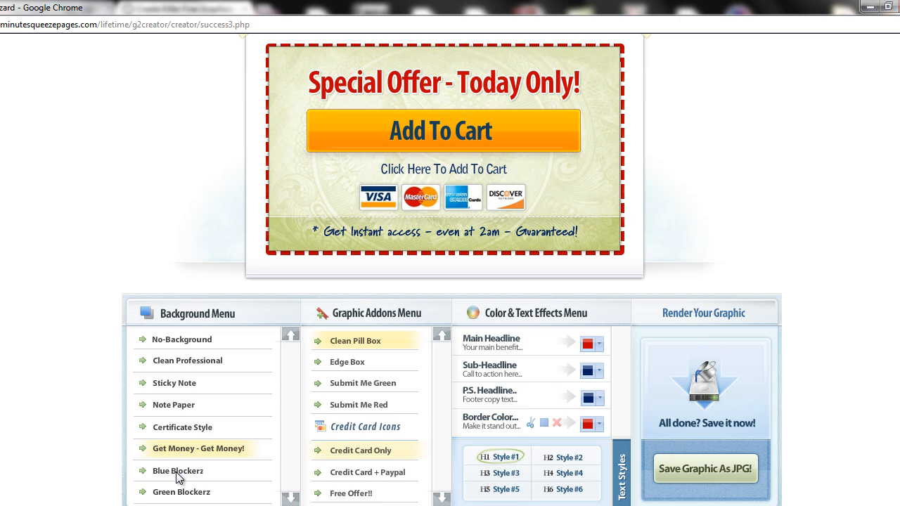
left_click(180, 473)
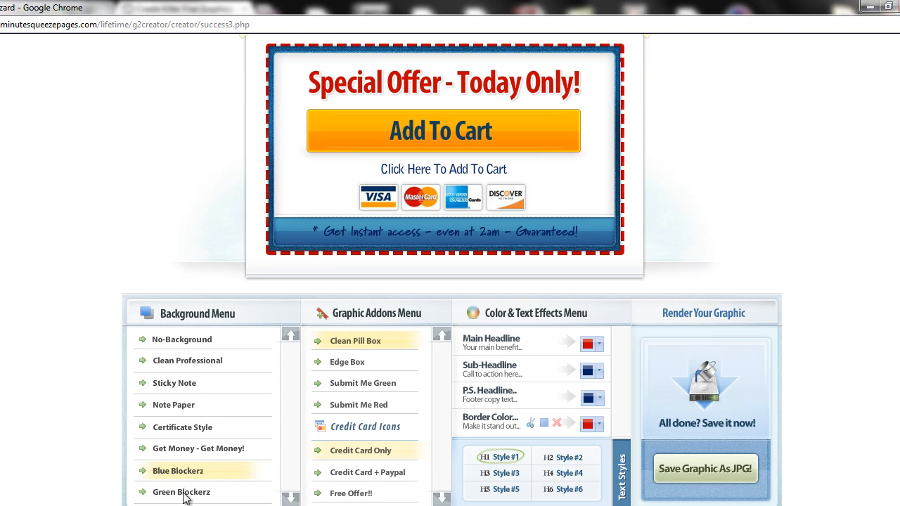
left_click(187, 494)
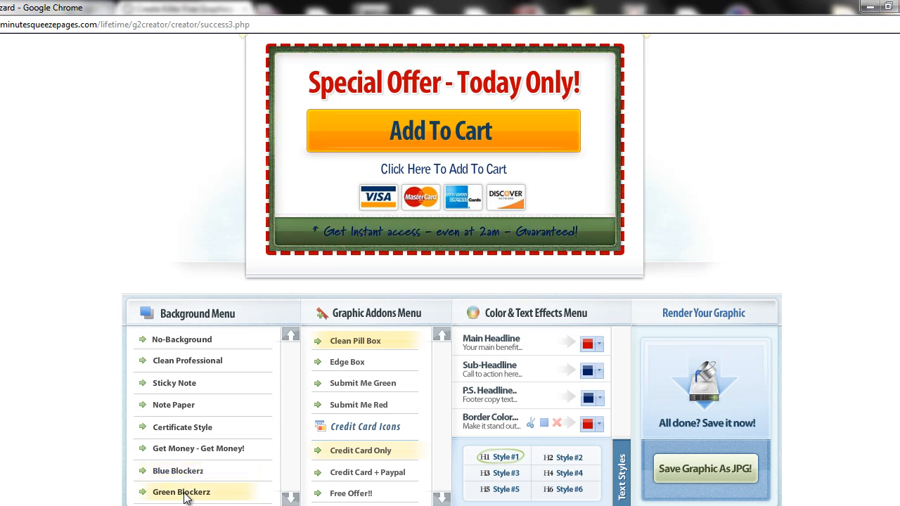
left_click(184, 340)
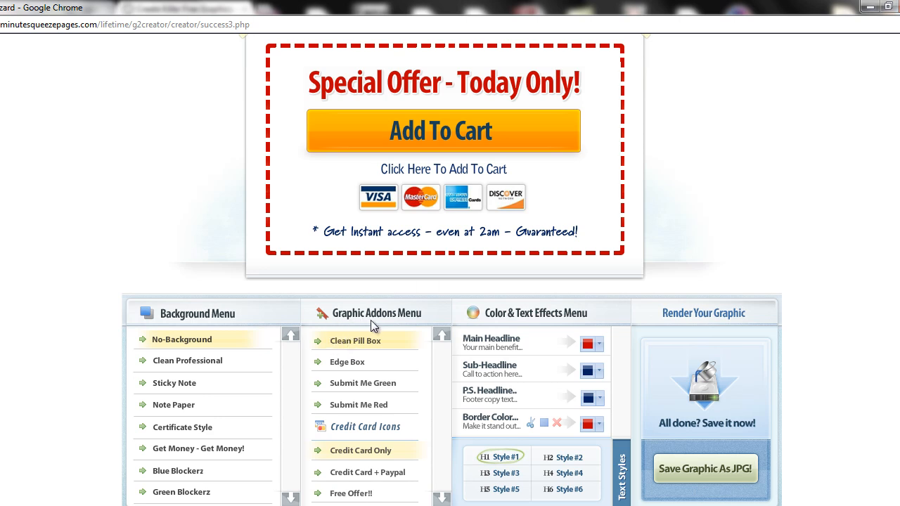
Step: Try the Edge Box, Submit Me Green and Submit Me Red button styles, ending on Clean Pill Box
left_click(355, 370)
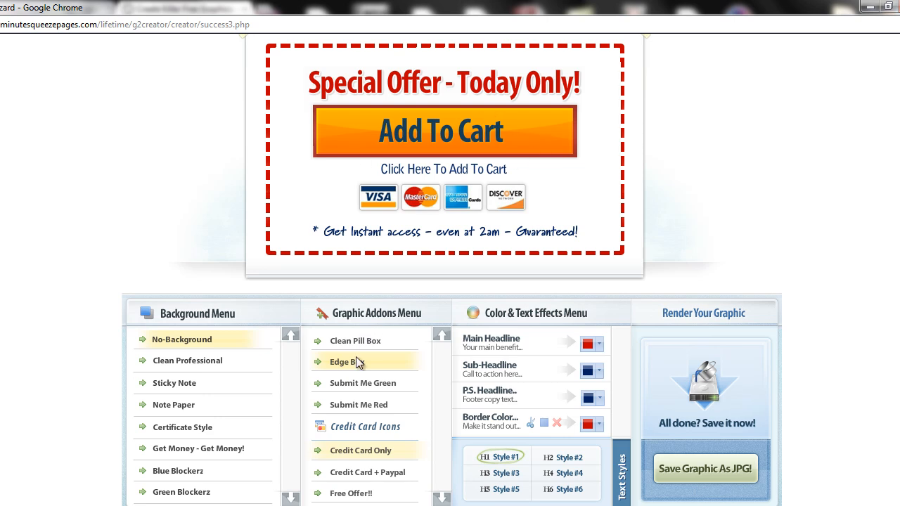
left_click(356, 389)
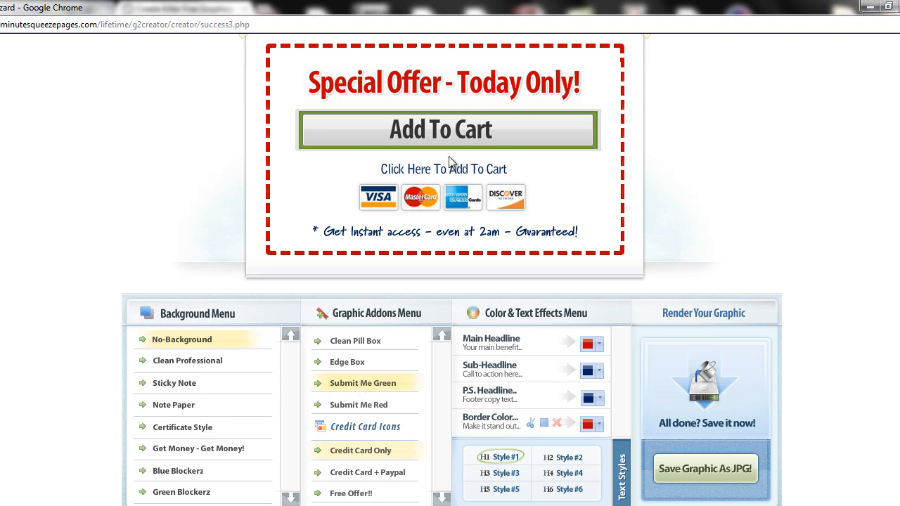
left_click(373, 405)
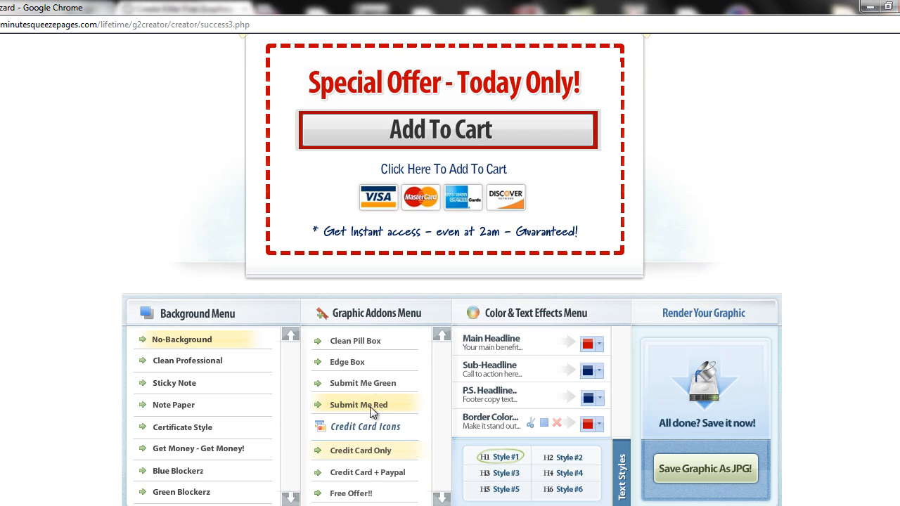
left_click(362, 343)
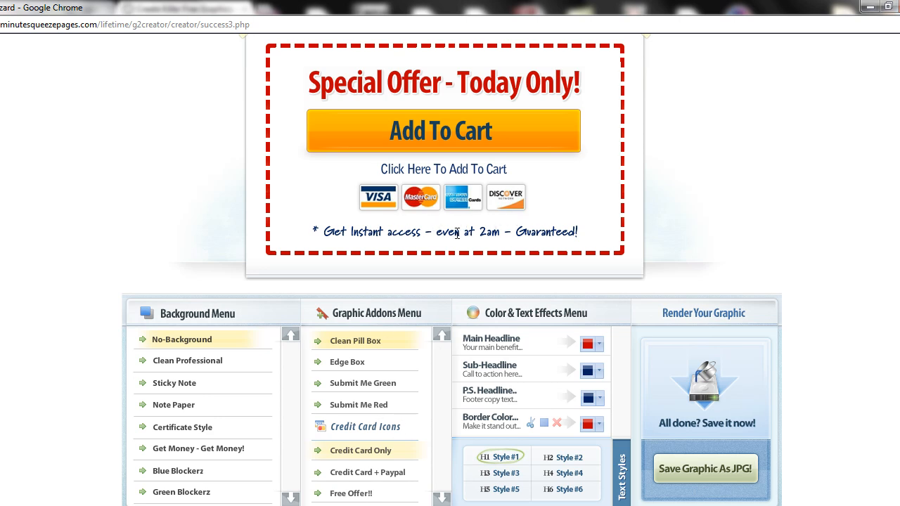
Step: Compare the Credit Card + Paypal and Free Offer!! icon sets, settling on Credit Card + Paypal
left_click(356, 473)
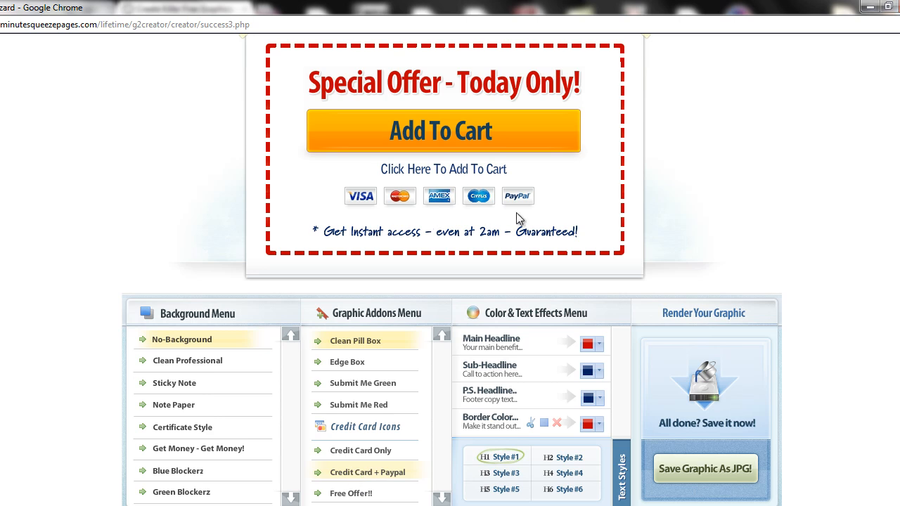
left_click(354, 495)
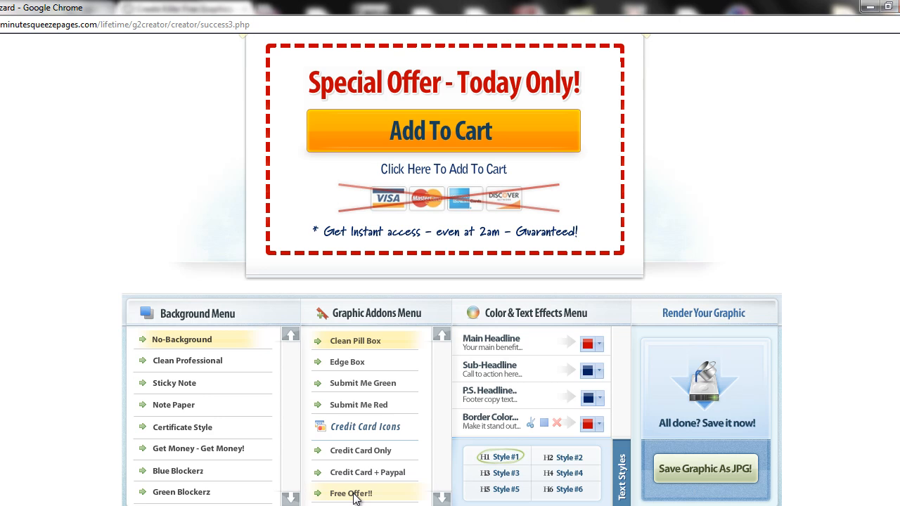
left_click(359, 473)
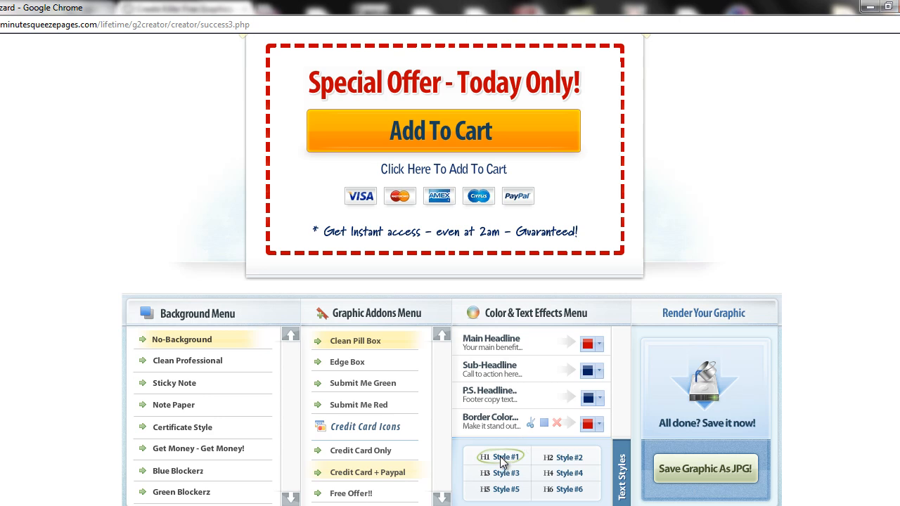
Step: Try out all six text styles on the button graphic, settling on Style #2
left_click(567, 457)
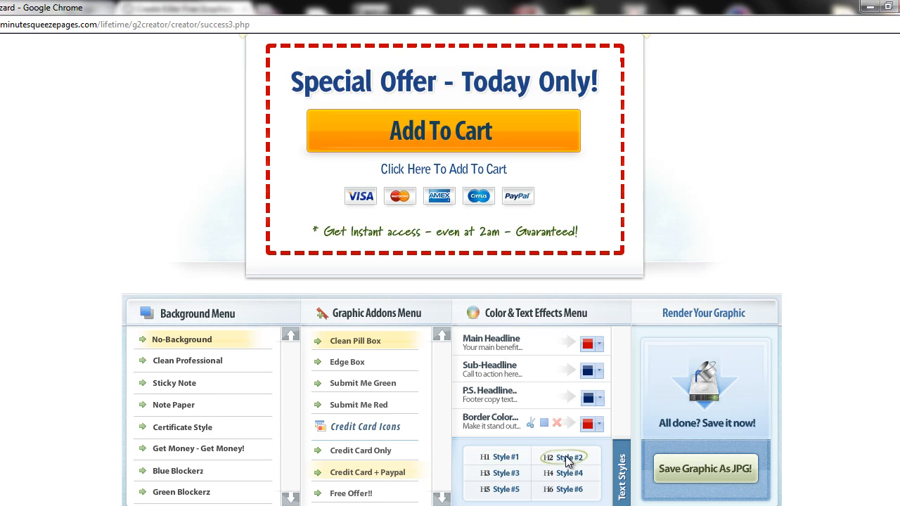
left_click(506, 474)
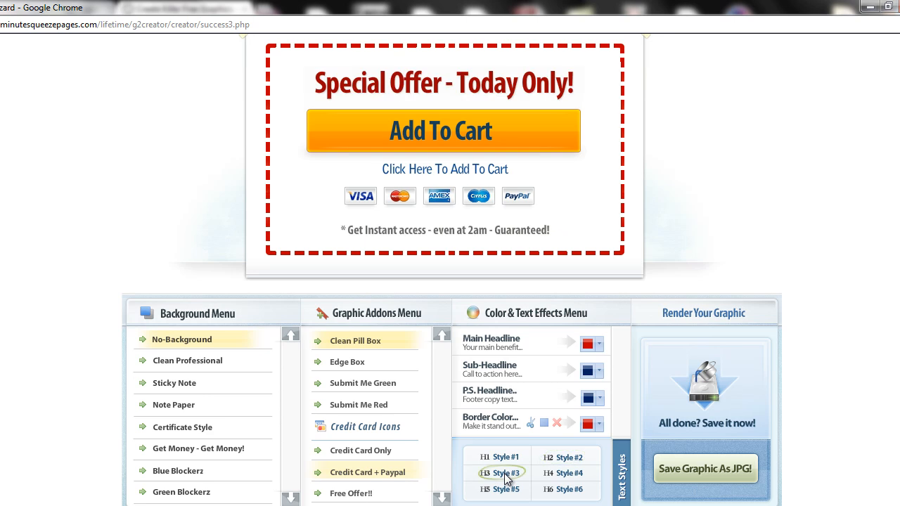
left_click(566, 476)
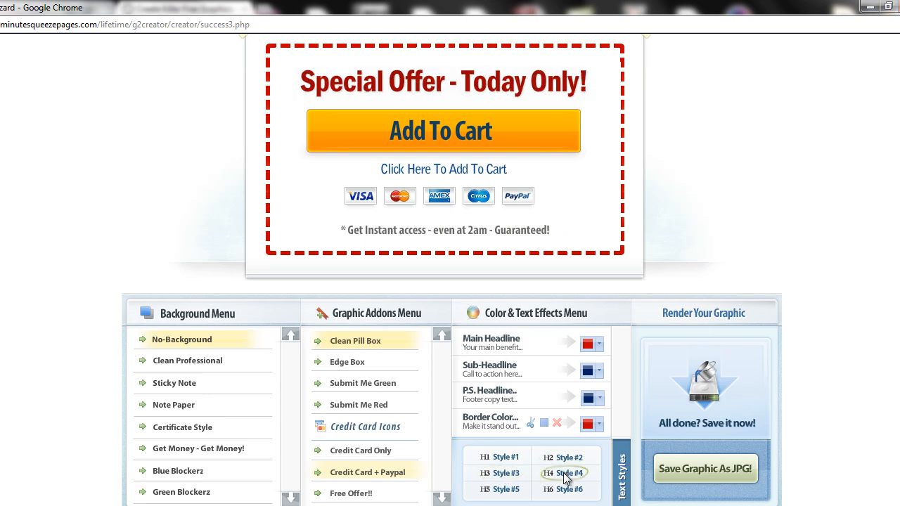
left_click(506, 490)
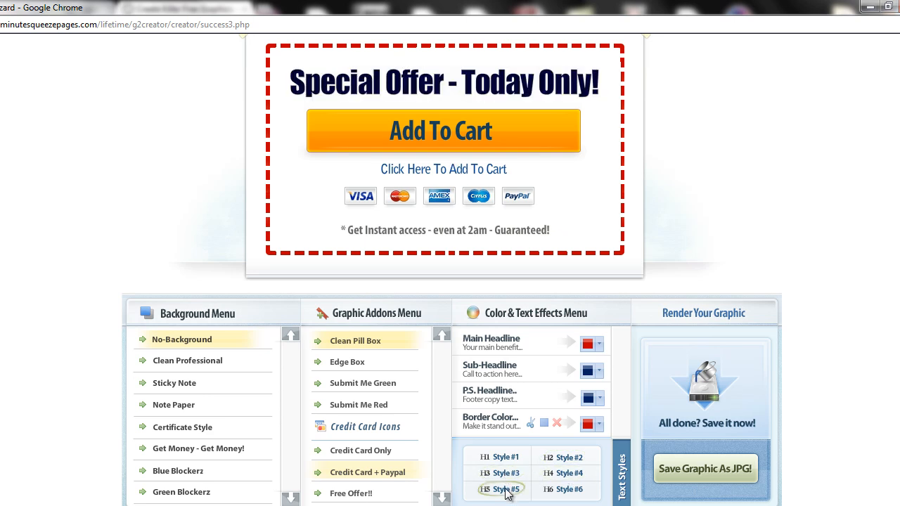
left_click(564, 490)
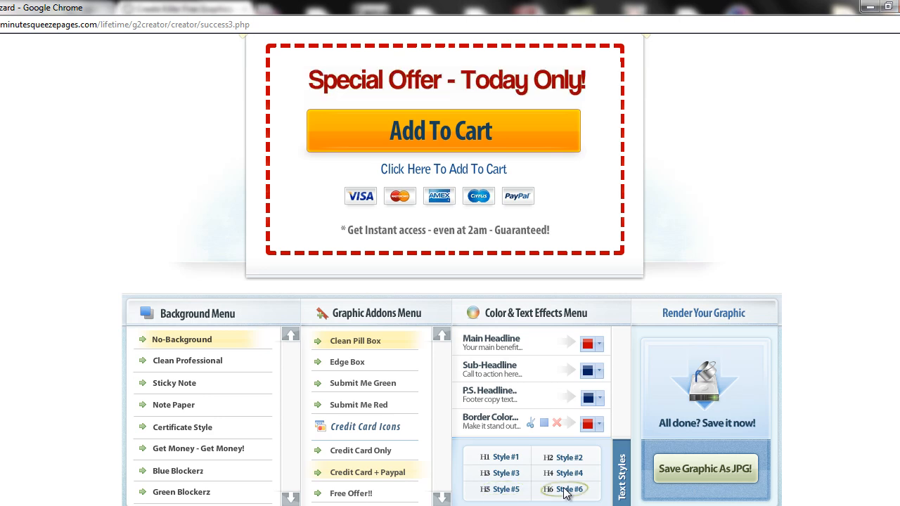
left_click(508, 490)
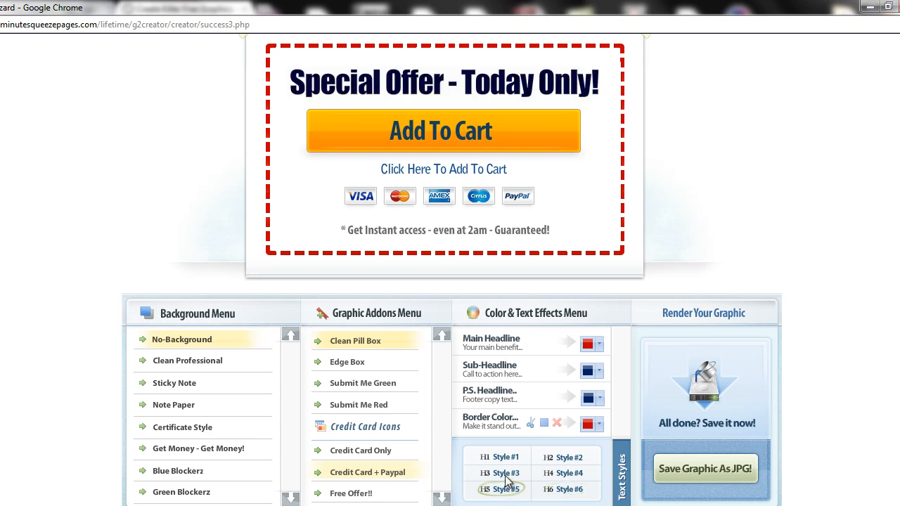
left_click(506, 476)
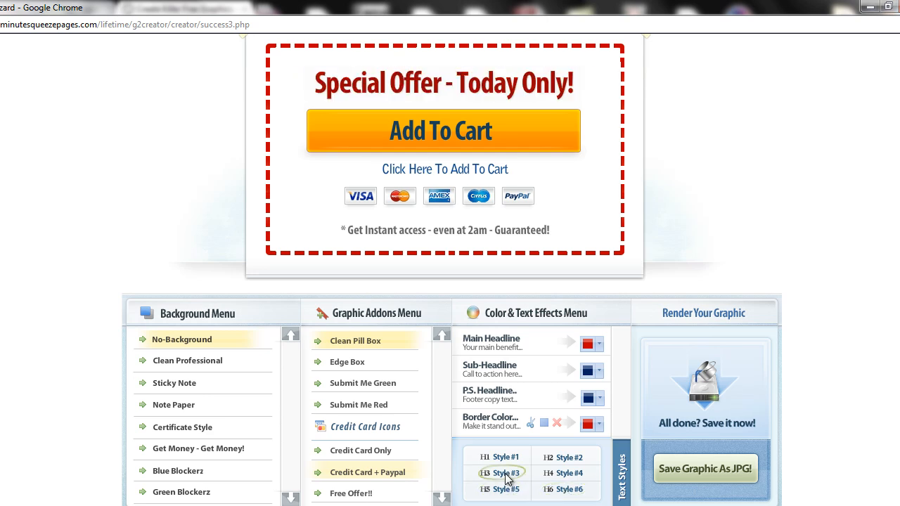
left_click(569, 474)
left_click(577, 456)
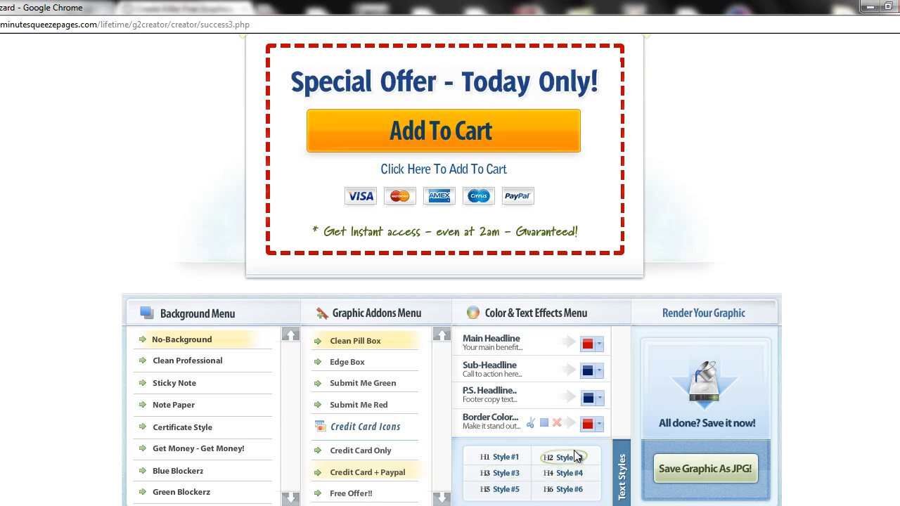
left_click(510, 460)
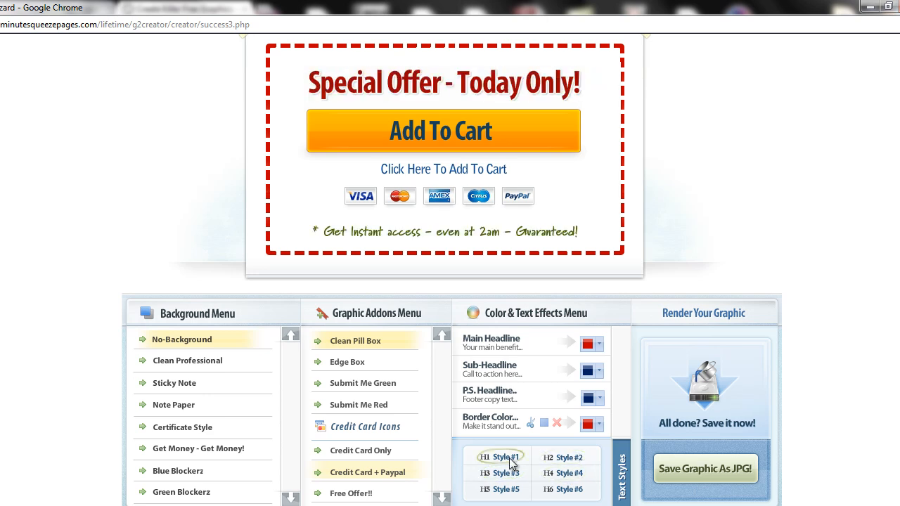
left_click(565, 457)
Step: Color the main headline red and set the P.S. headline color to dark blue #002060
left_click(598, 343)
left_click(593, 462)
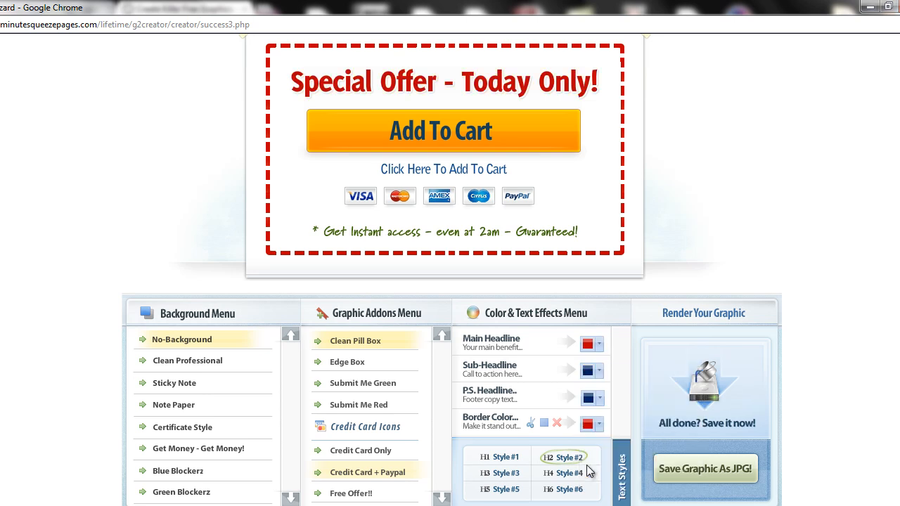
left_click(599, 402)
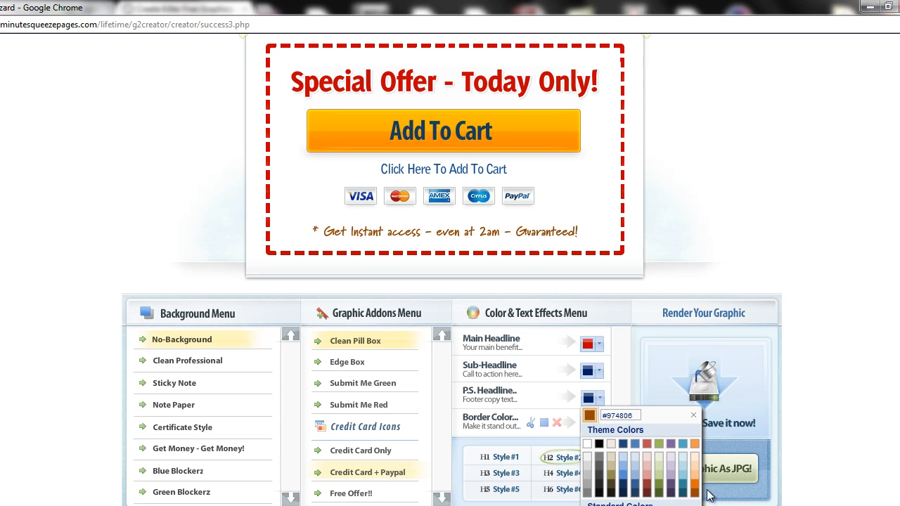
scroll(450, 282, "down", 1)
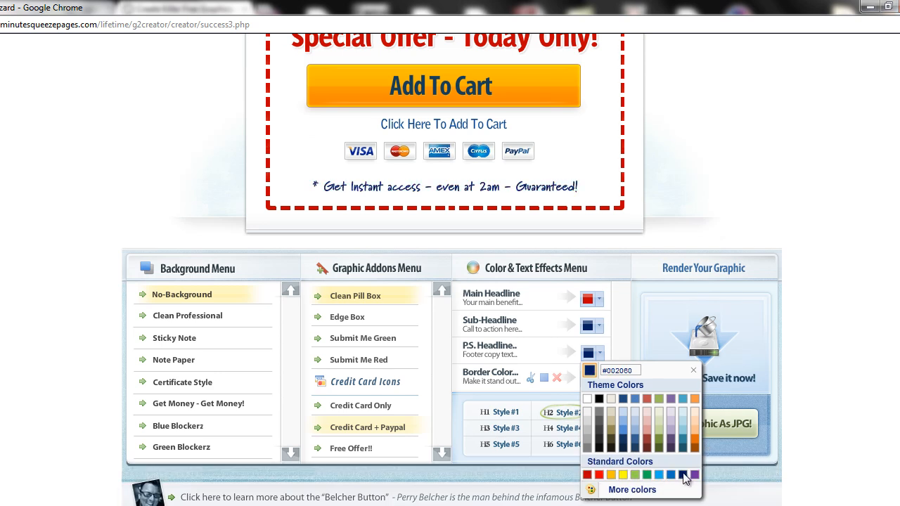
left_click(683, 477)
scroll(450, 281, "up", 1)
scroll(508, 206, "up", 1)
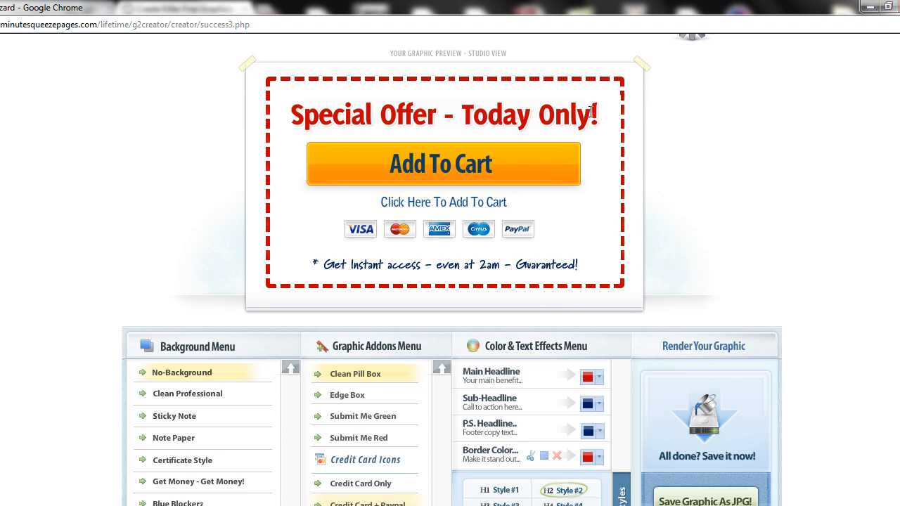
Step: Replace the main headline's wording with "Warning: Limited Time Only", keeping the exclamation mark
left_click_drag(591, 111, 360, 151)
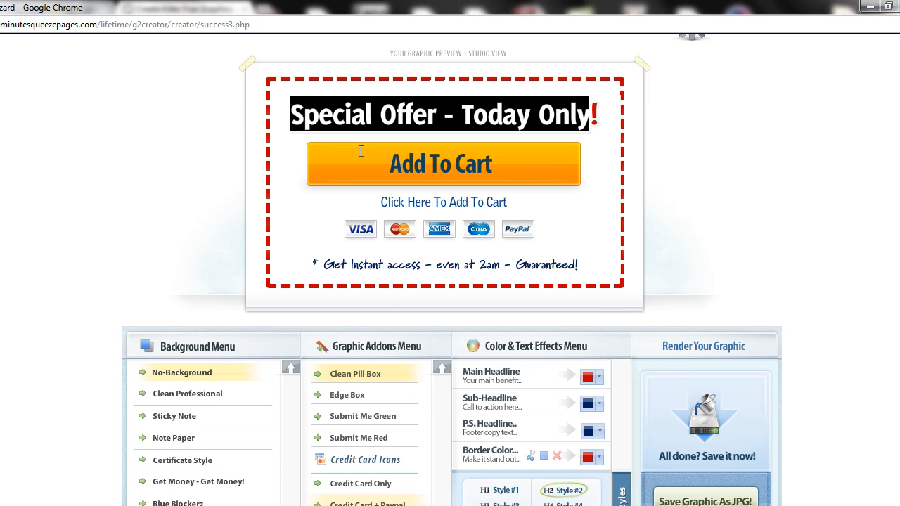
type("Warning: ")
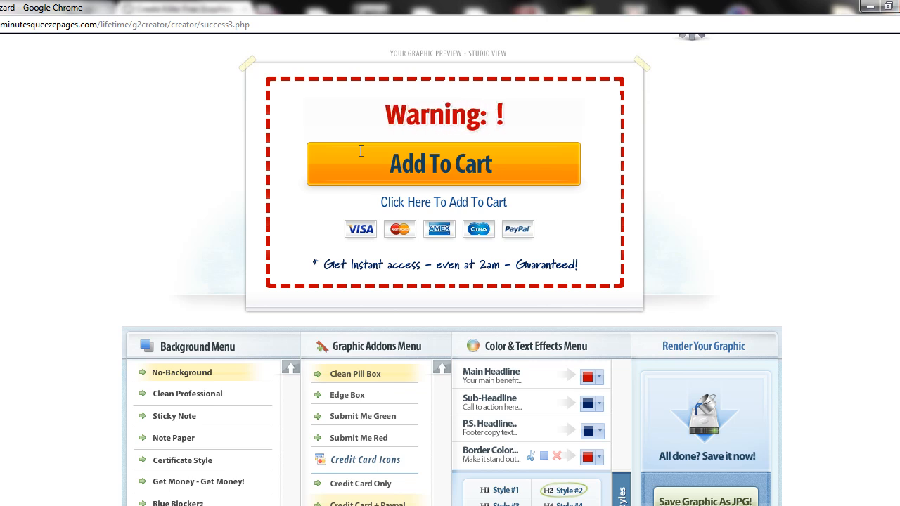
type("Limited Time Only")
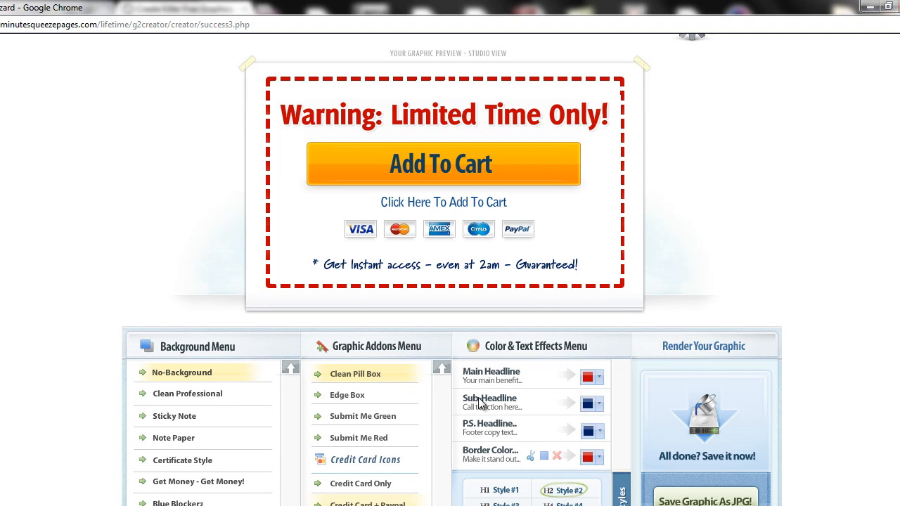
Step: Change the sub-headline below the button to read "Click Here To Get Start Today"
left_click_drag(507, 201, 449, 204)
type("Get")
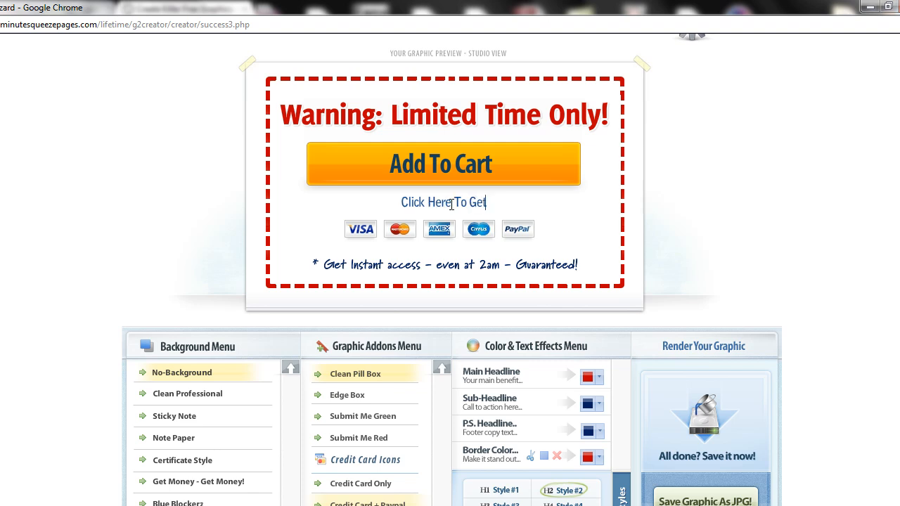
type(" Start Today")
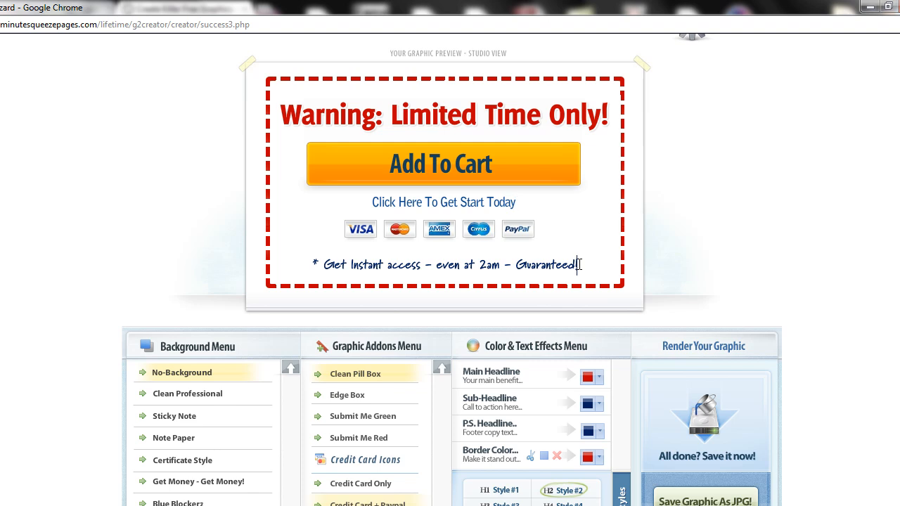
Step: Delete the exclamation mark at the end of the main headline
left_click_drag(580, 264, 315, 261)
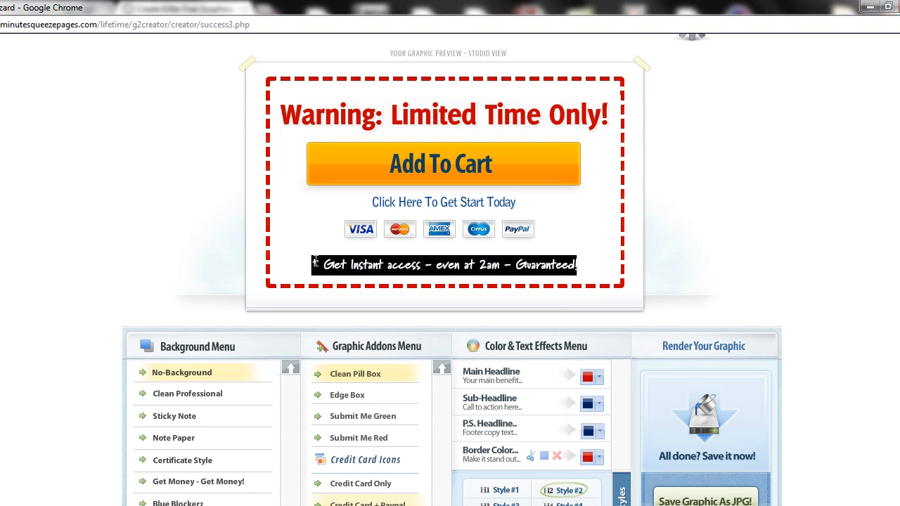
left_click(609, 114)
key("BackSpace")
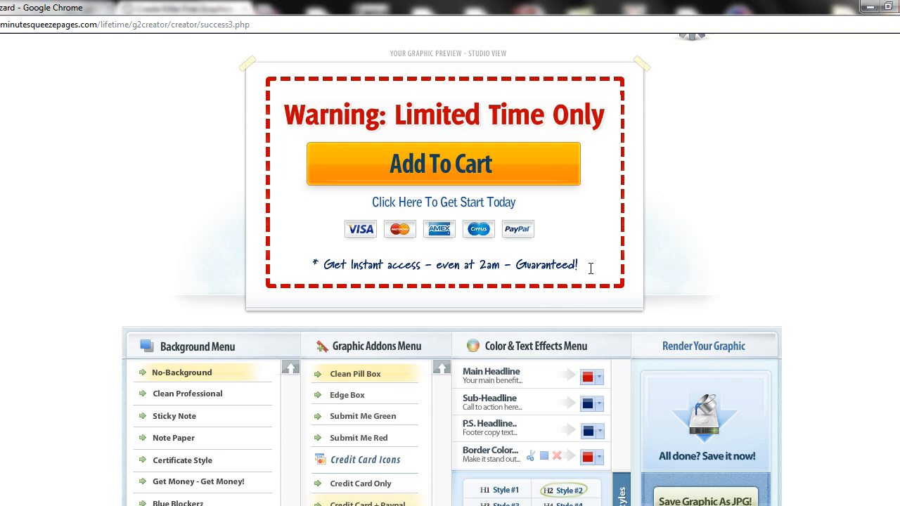
left_click(588, 266)
type("asdadssddads")
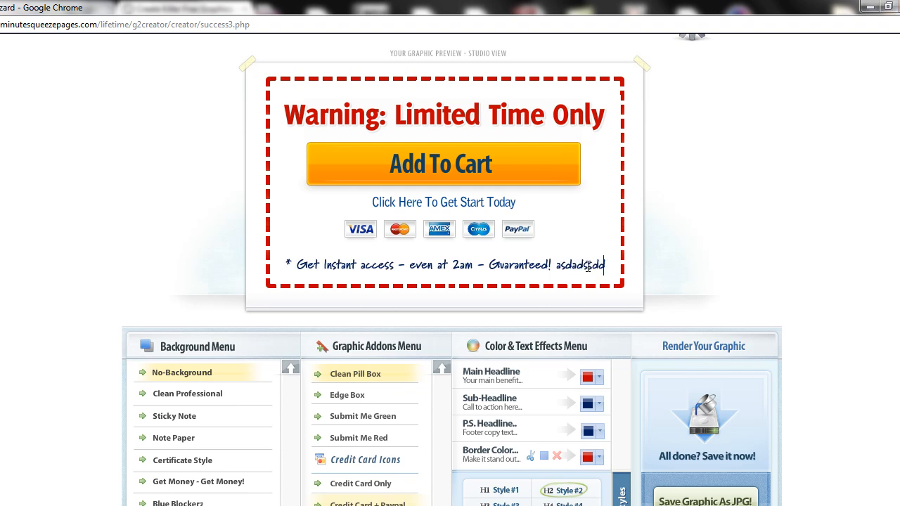
key("BackSpace")
key("BackSpace")
key("BackSpace")
key("BackSpace")
key("BackSpace")
key("BackSpace")
key("BackSpace")
key("BackSpace")
key("BackSpace")
key("BackSpace")
key("BackSpace")
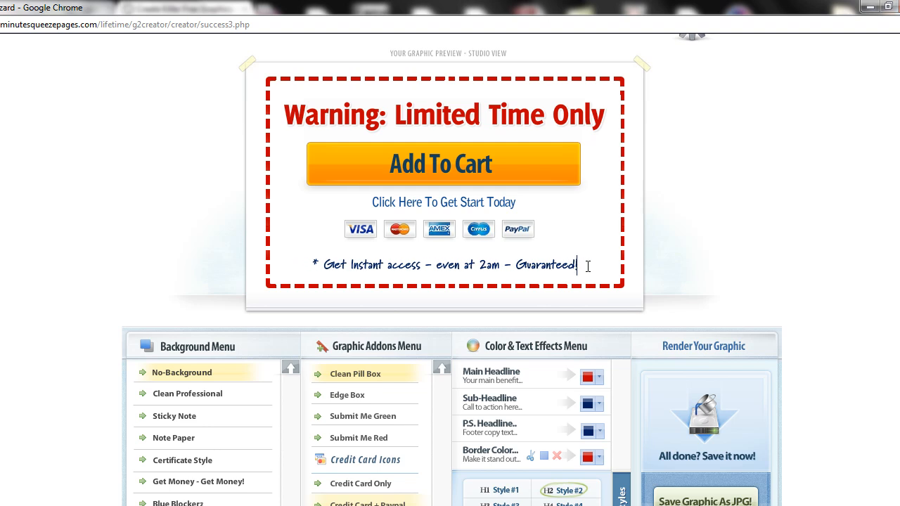
type("type the words in here")
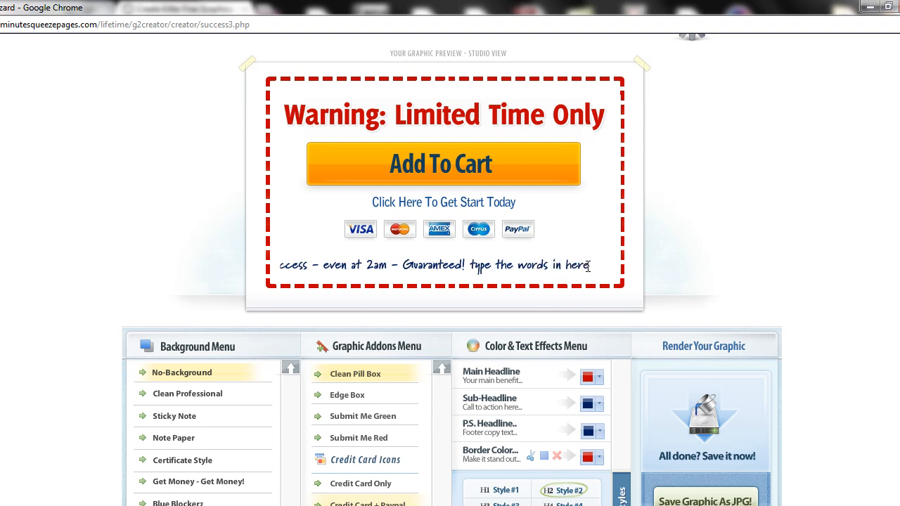
left_click_drag(588, 264, 465, 262)
key("BackSpace")
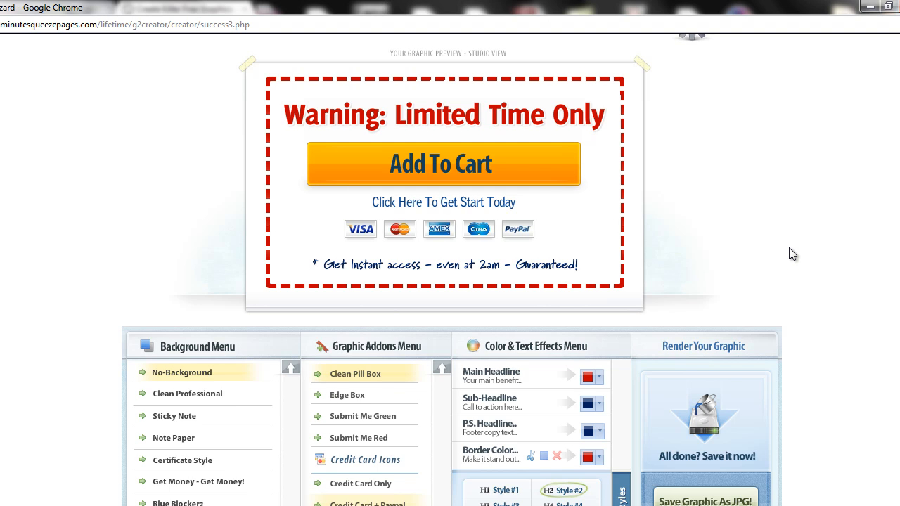
Step: Render the finished button graphic as a JPG and copy the rendered image to the clipboard
left_click(714, 500)
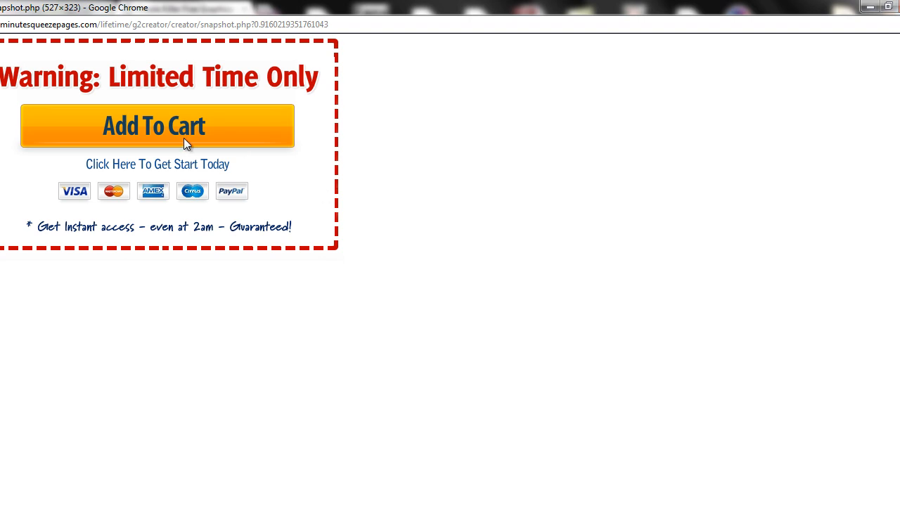
right_click(161, 131)
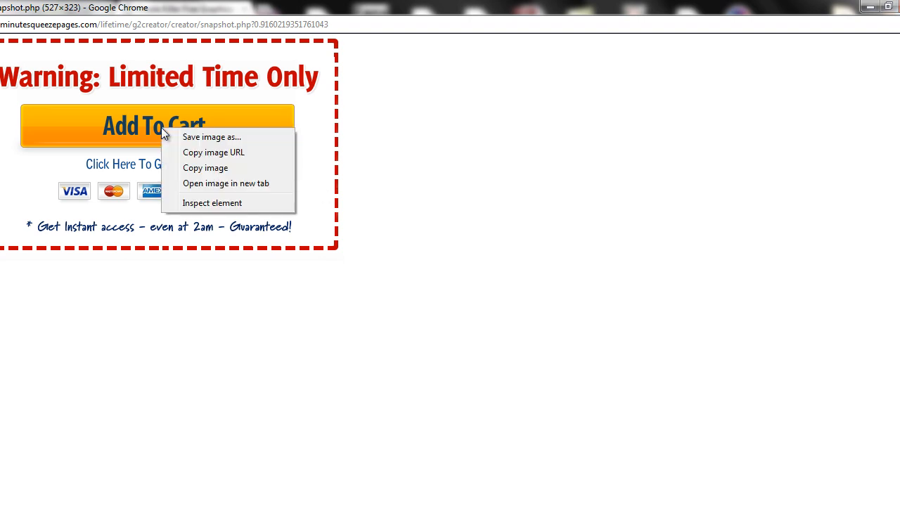
left_click(184, 170)
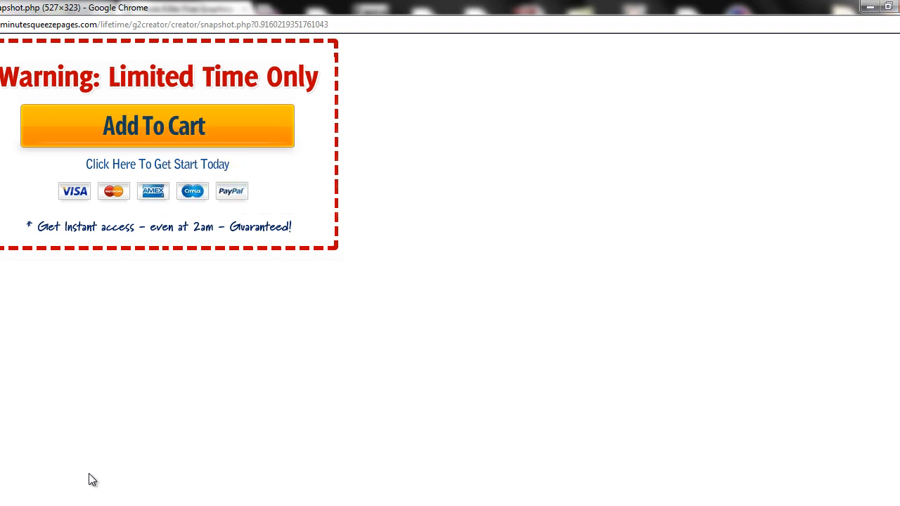
Step: Launch the GIMP image editor
key("super")
left_click(64, 253)
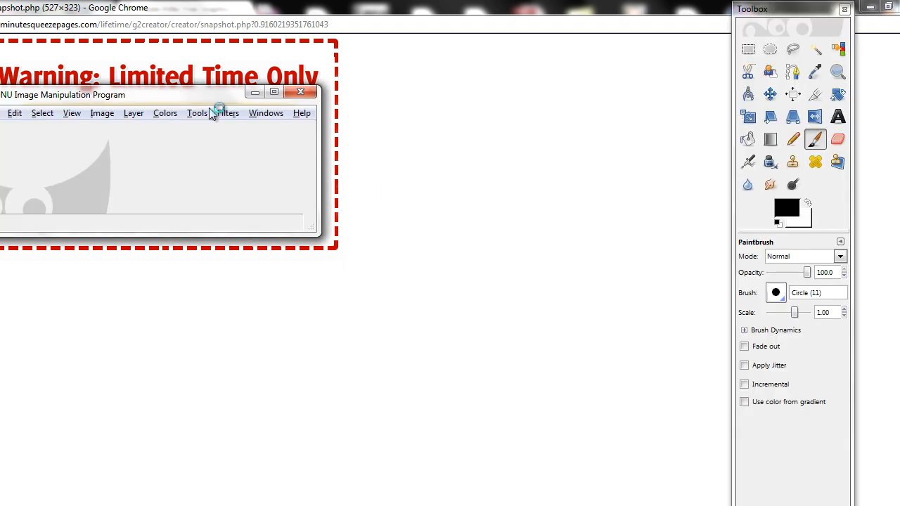
Step: Return to Chrome, inspect the rendered button image's element and look up its pixel dimensions in the metrics
left_click(476, 156)
right_click(233, 156)
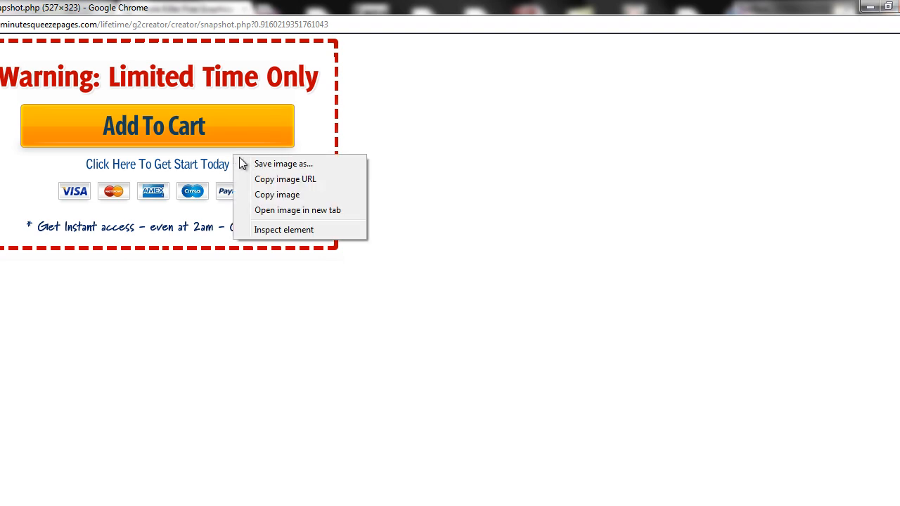
left_click(271, 229)
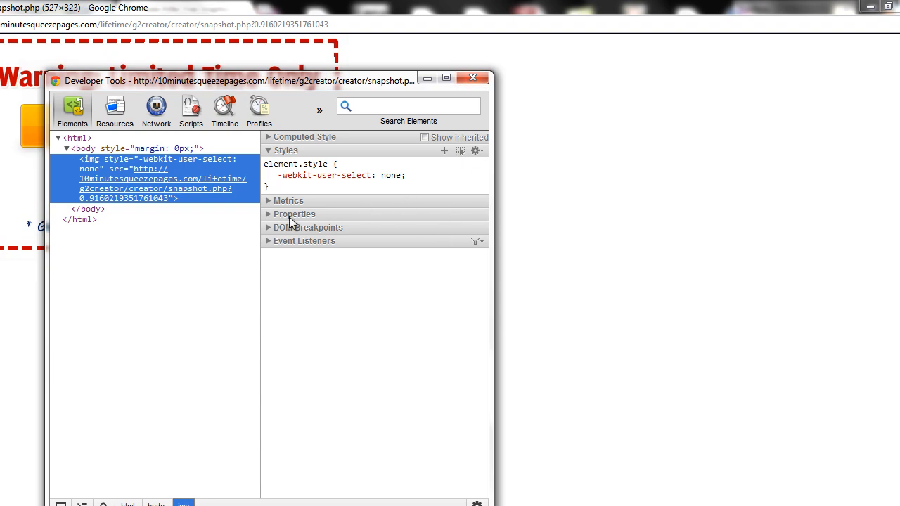
left_click(334, 201)
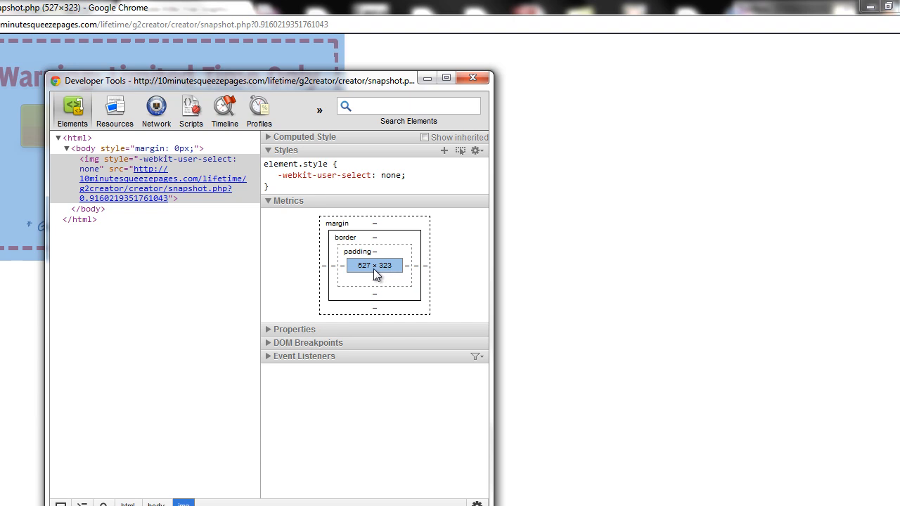
Step: Switch to GIMP and create a new image 527 pixels wide and 323 pixels high
left_click(517, 505)
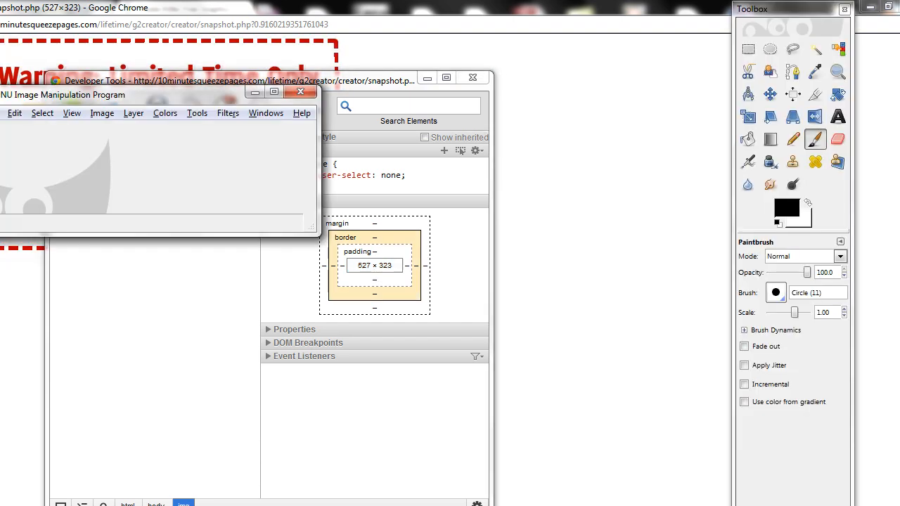
left_click(5, 112)
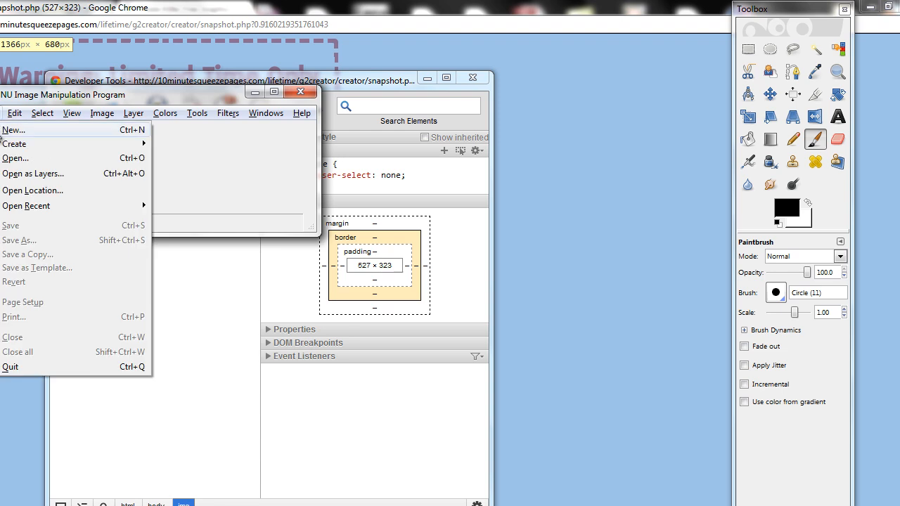
left_click(27, 129)
type("527")
left_click_drag(123, 161, 56, 163)
type("323")
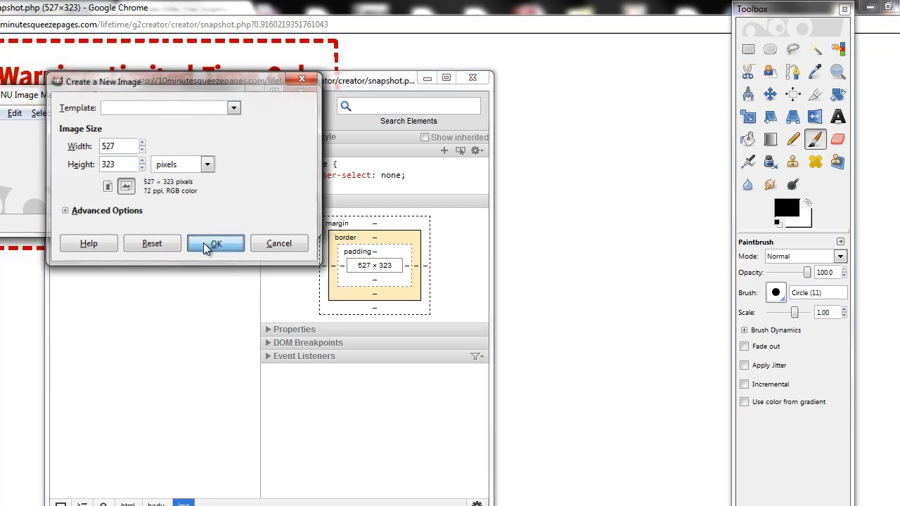
left_click(203, 242)
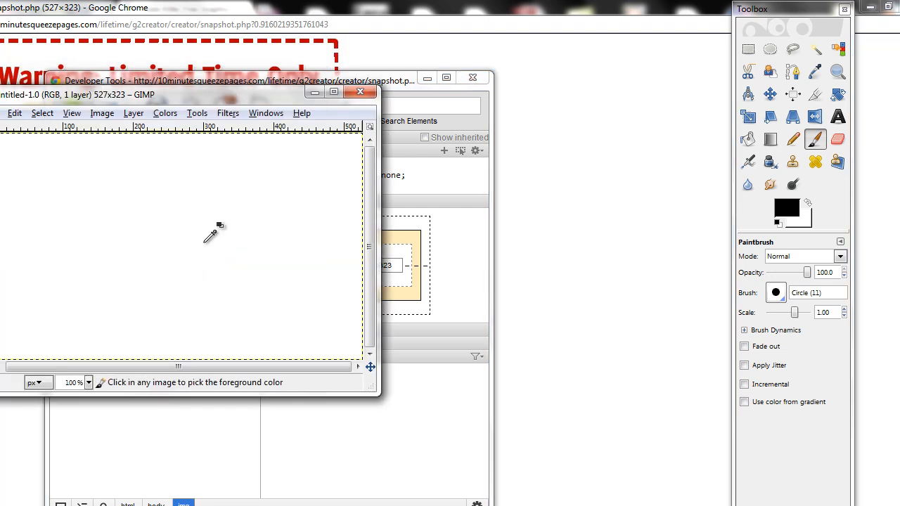
Step: Paste the copied button graphic into the new image, close the Developer Tools window and move the image window clear
key("ctrl+v")
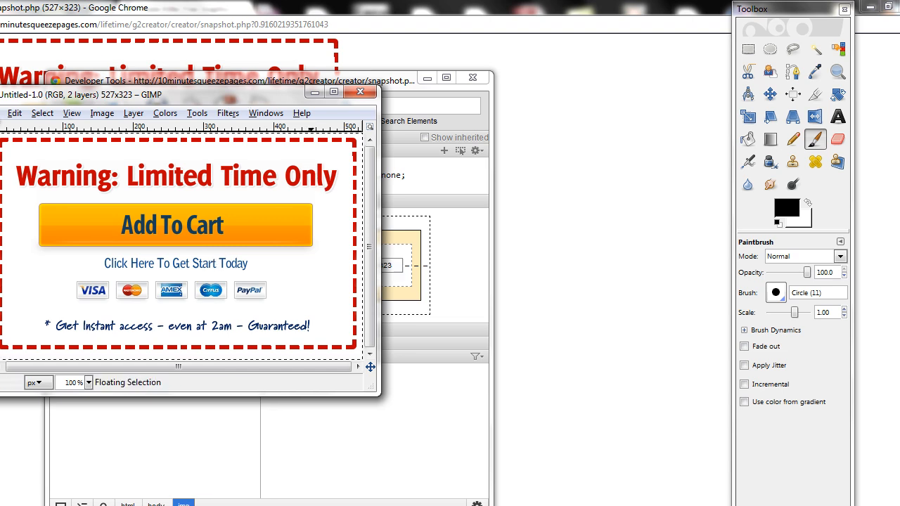
left_click(473, 78)
left_click_drag(270, 99, 545, 155)
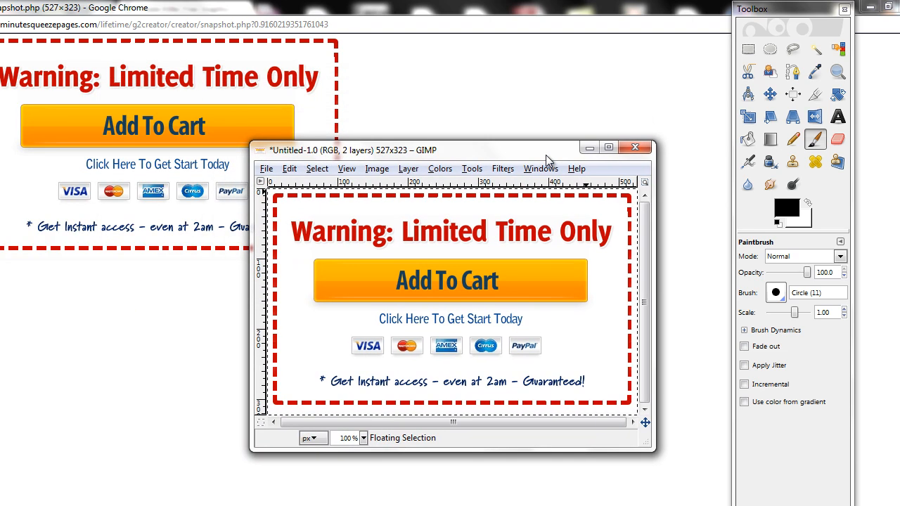
Step: Save the pasted graphic as AddToCart002.xcf
left_click(267, 169)
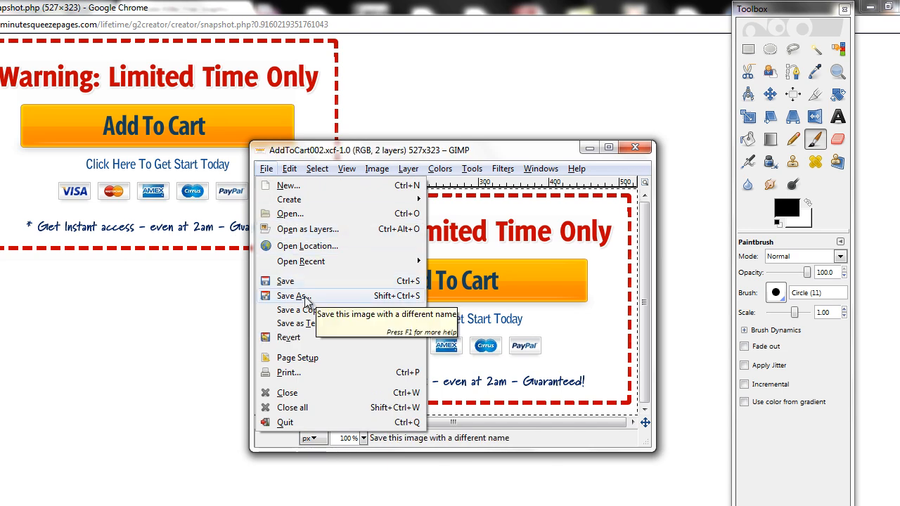
mouse_move(317, 169)
left_click(277, 156)
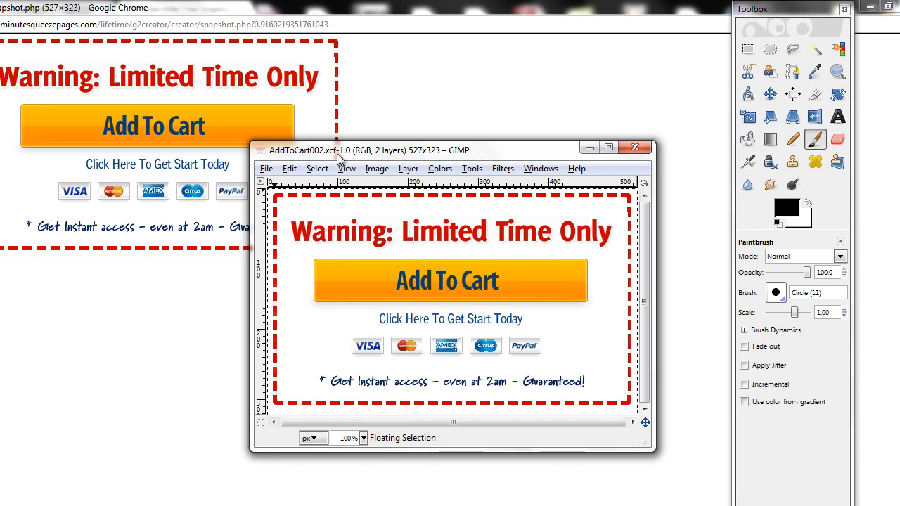
Step: Save the graphic in JPEG format as AddToCart002.jpg in the source folder, exporting it flattened at quality 85
left_click(267, 170)
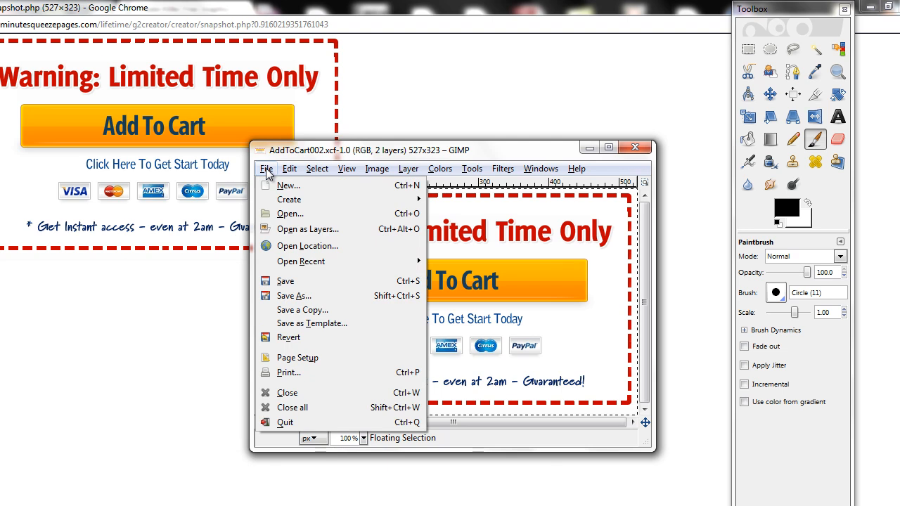
left_click(286, 295)
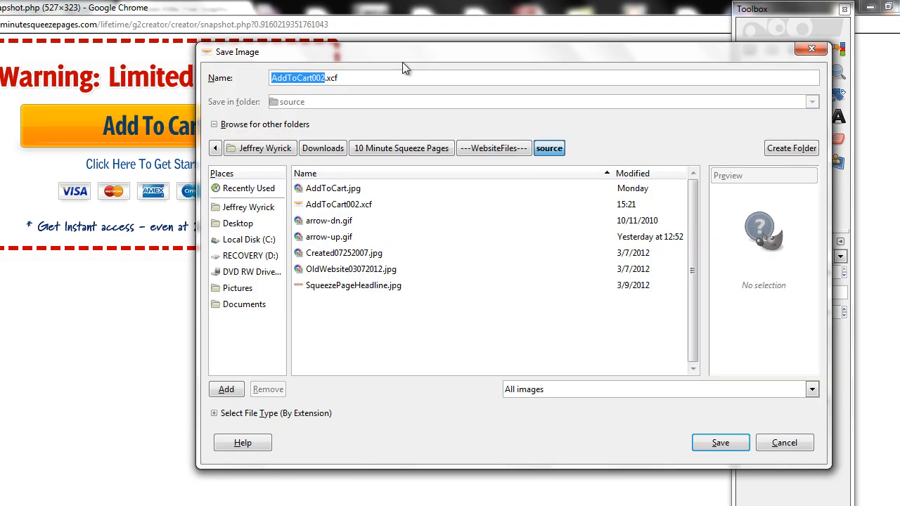
left_click(365, 78)
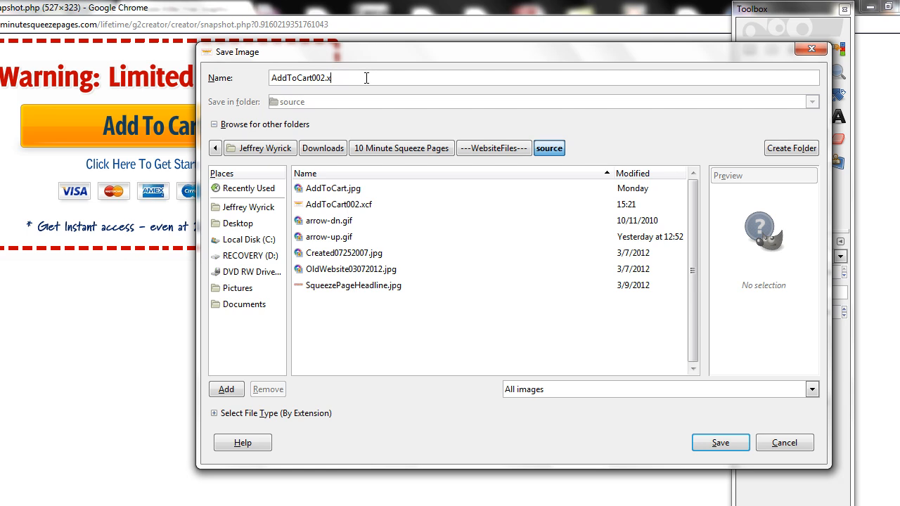
key("BackSpace")
type("jpg")
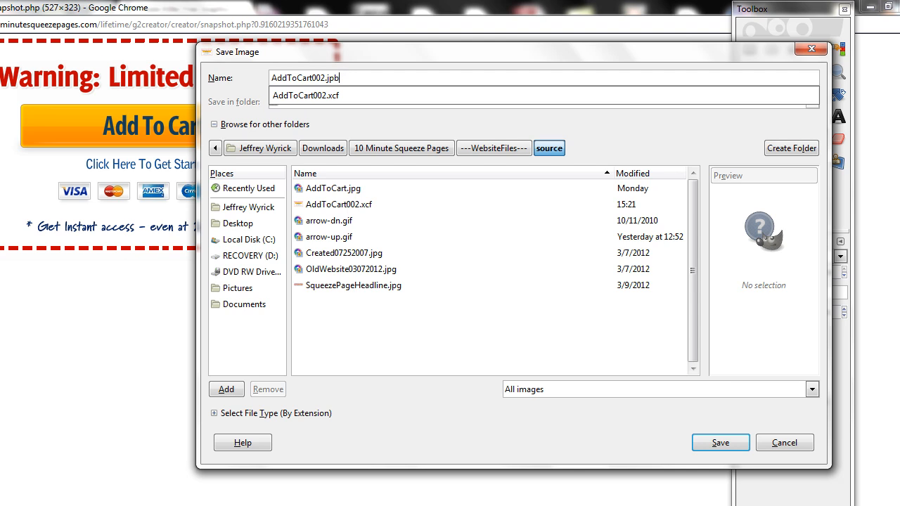
type("g")
key("Return")
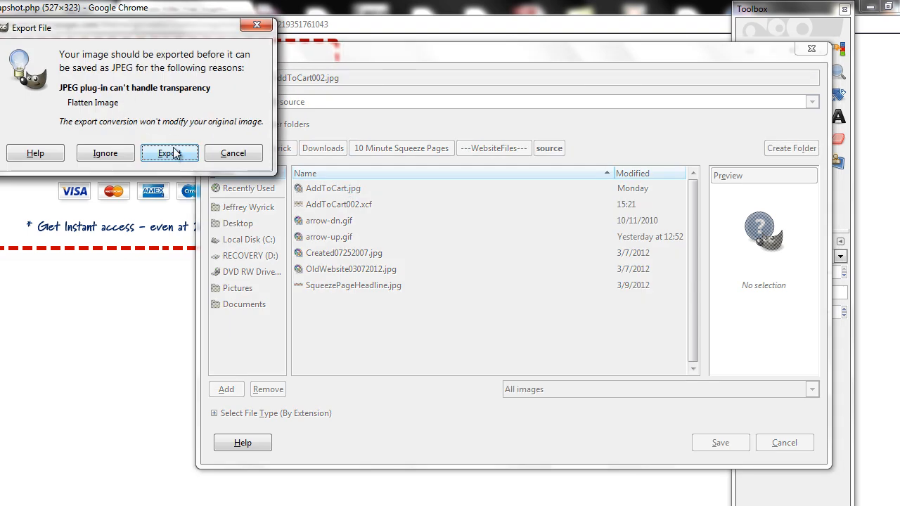
left_click(169, 154)
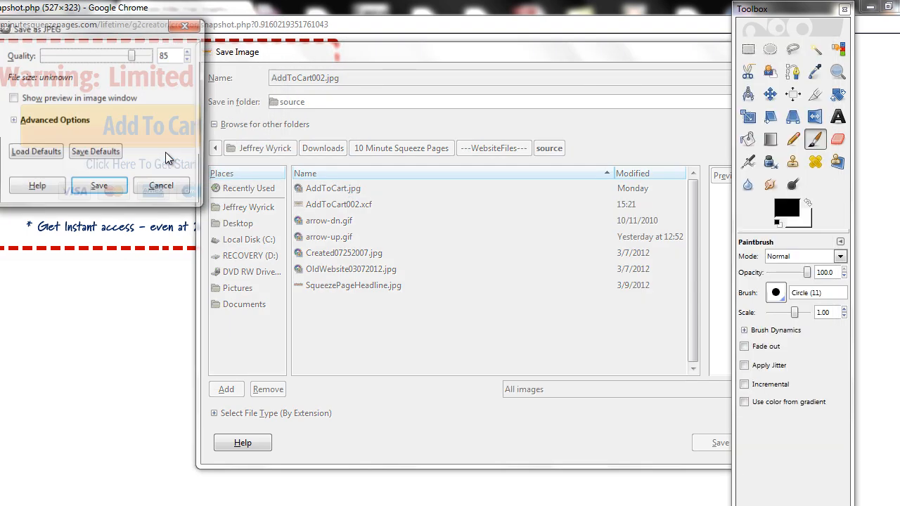
left_click(102, 191)
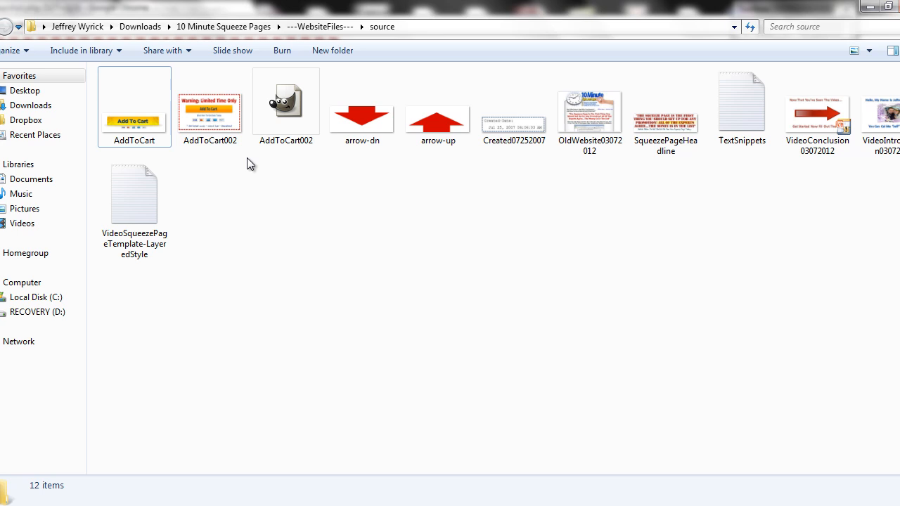
Step: In the source folder, check the AddToCart002 JPG and delete the AddToCart002 GIMP image file
left_click(209, 119)
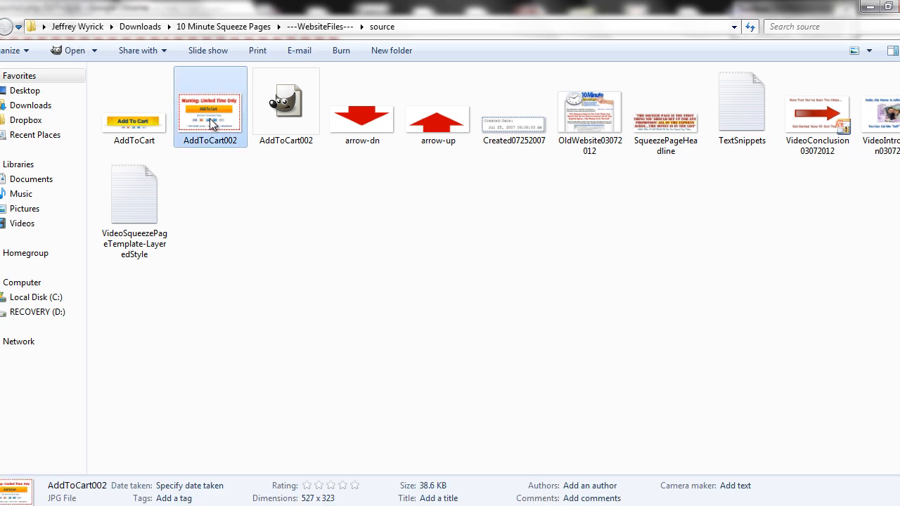
left_click(293, 121)
right_click(293, 122)
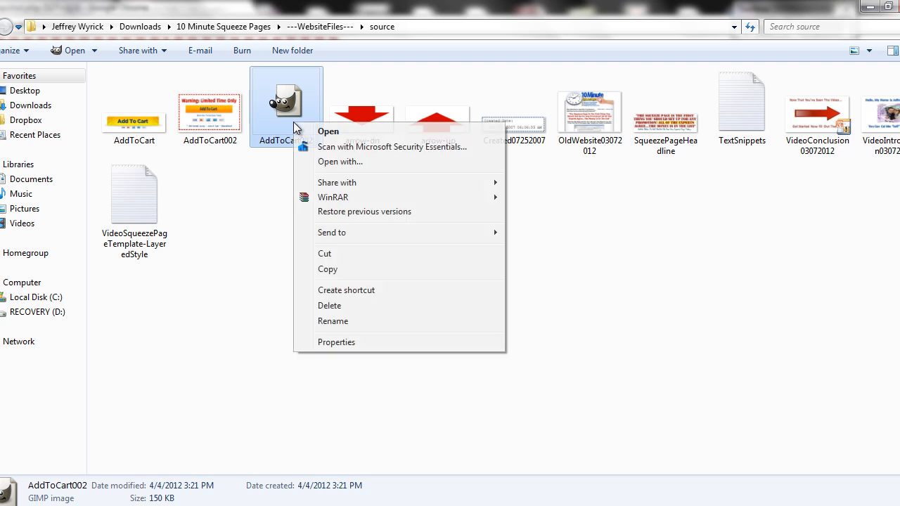
left_click(350, 307)
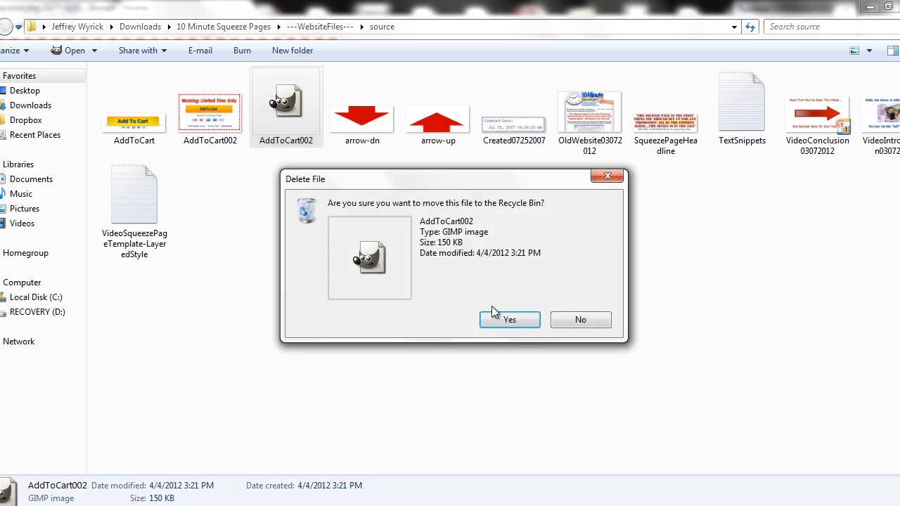
left_click(509, 320)
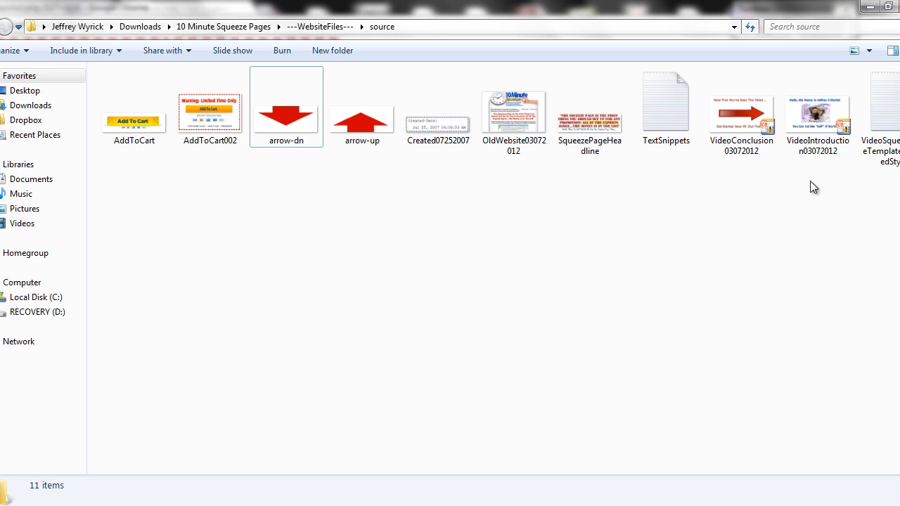
Step: Minimize the source folder and GIMP image windows, and close the rendered snapshot window in Chrome
left_click(870, 6)
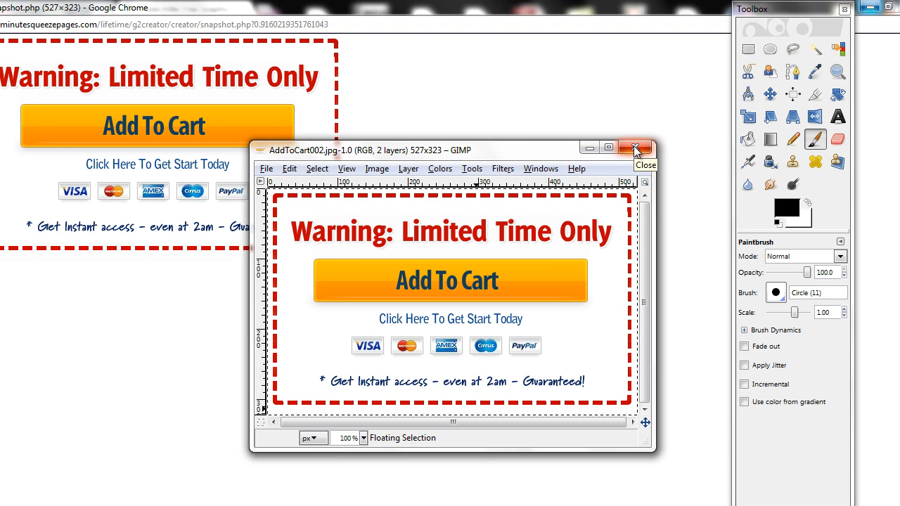
left_click(590, 148)
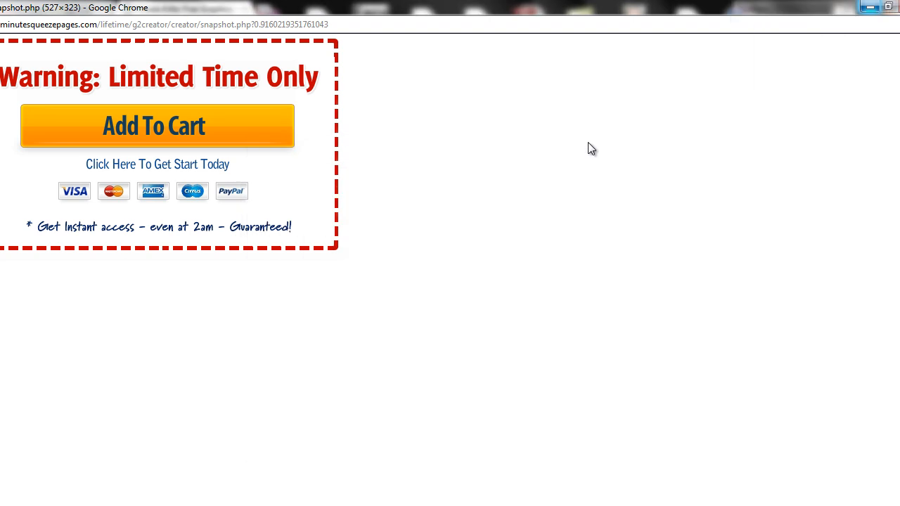
left_click(898, 5)
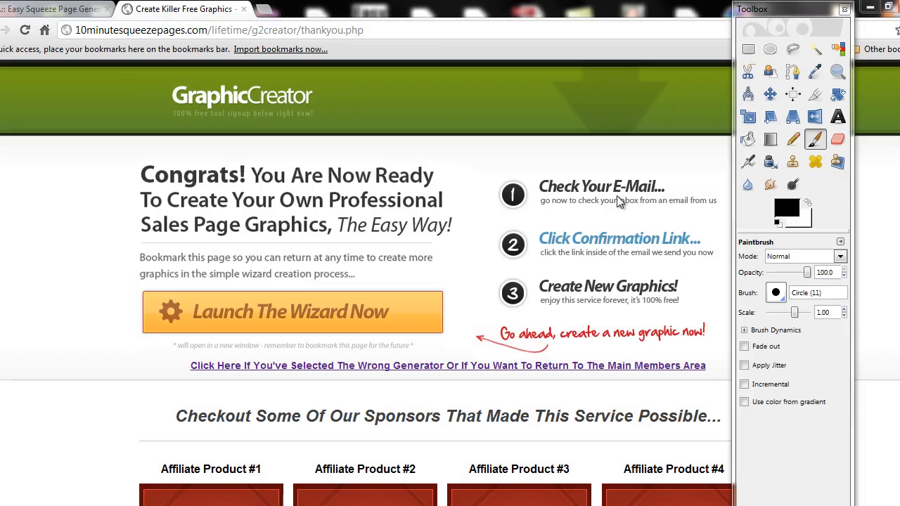
Step: Launch the graphic wizard again, start the Belcher Button Creator and maximize its window
left_click(291, 319)
left_click_drag(583, 177, 368, 113)
left_click(491, 393)
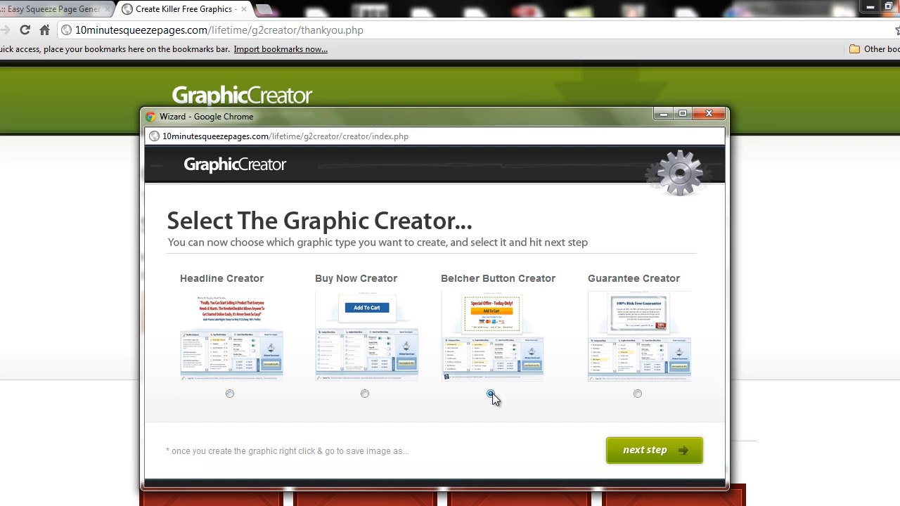
left_click(644, 450)
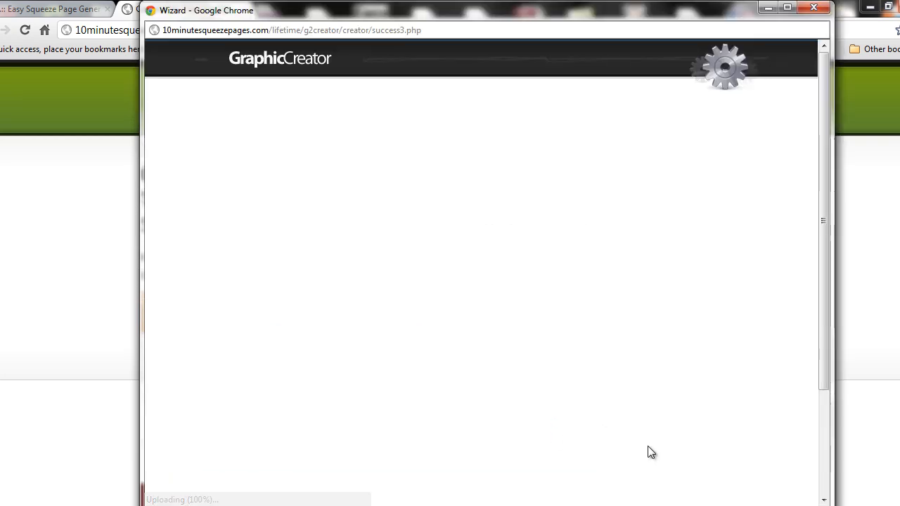
left_click(787, 7)
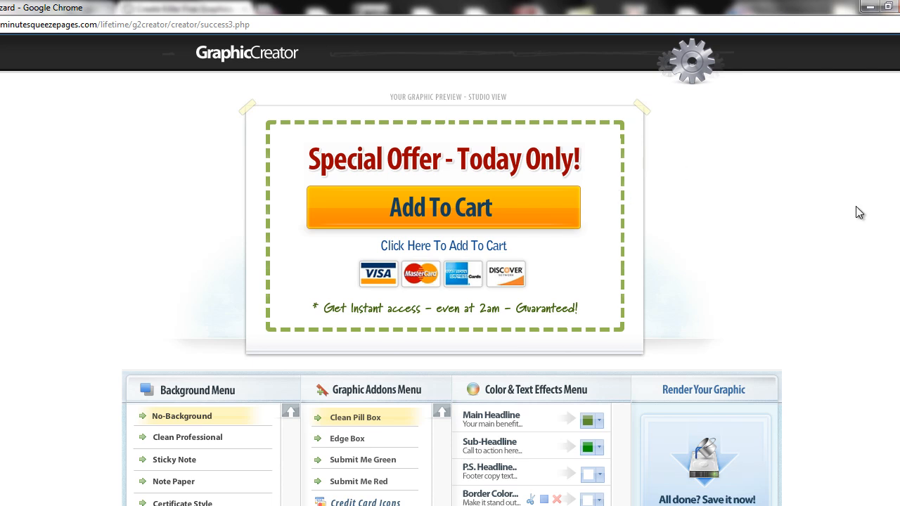
Step: Remove the dashed border from the button graphic and apply the "Get Money - Get Money!" background
scroll(856, 206, "down", 1)
scroll(450, 270, "down", 2)
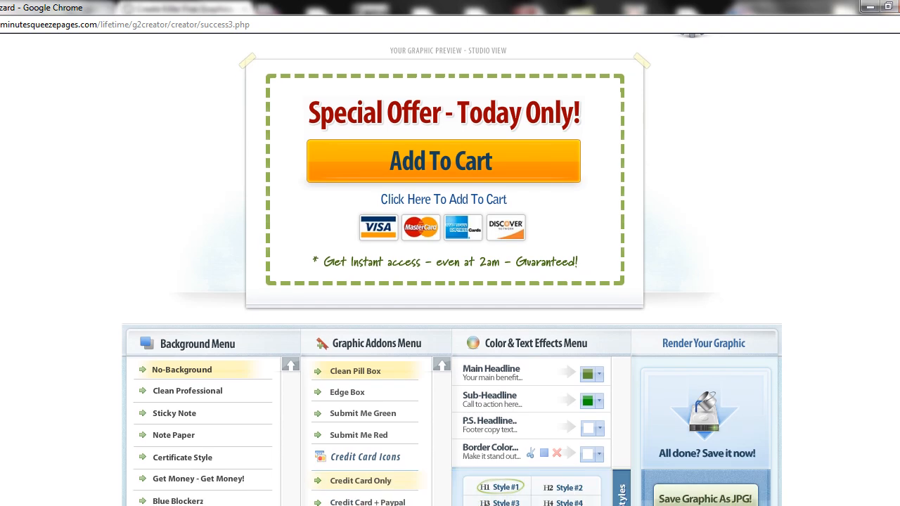
scroll(450, 270, "down", 1)
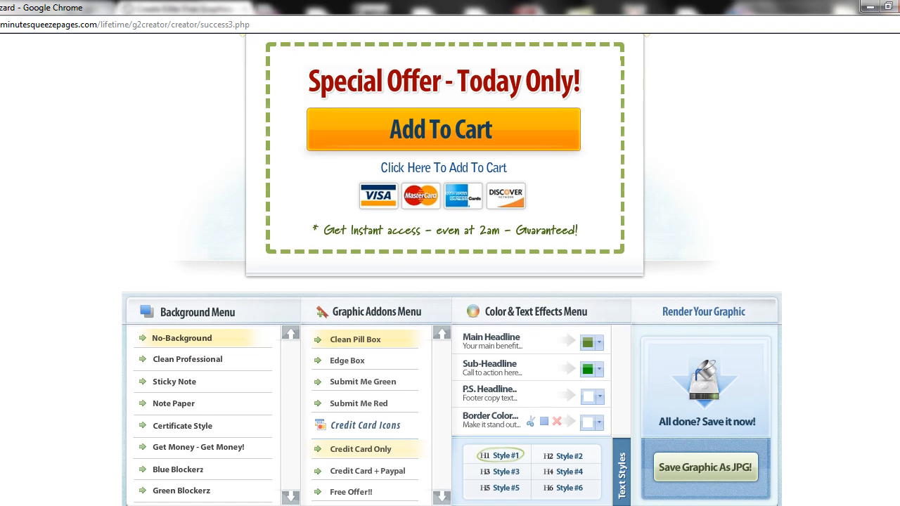
left_click(559, 424)
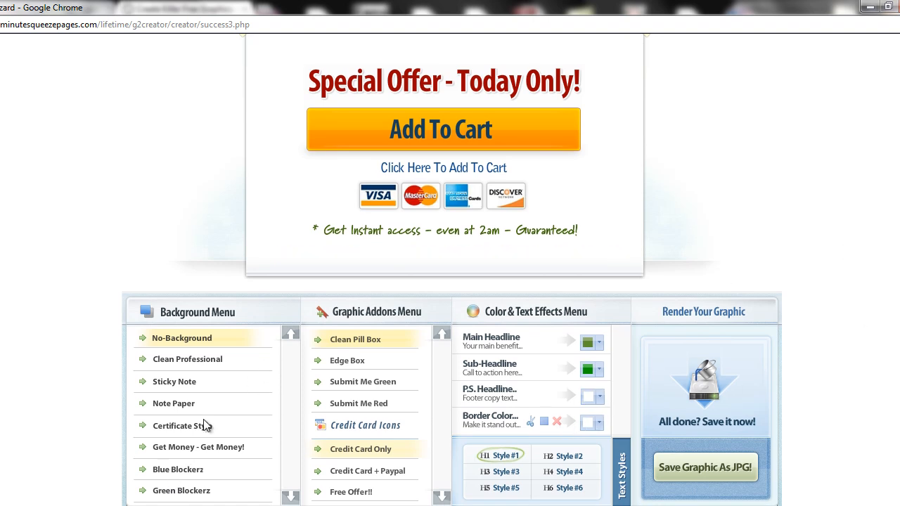
left_click(185, 450)
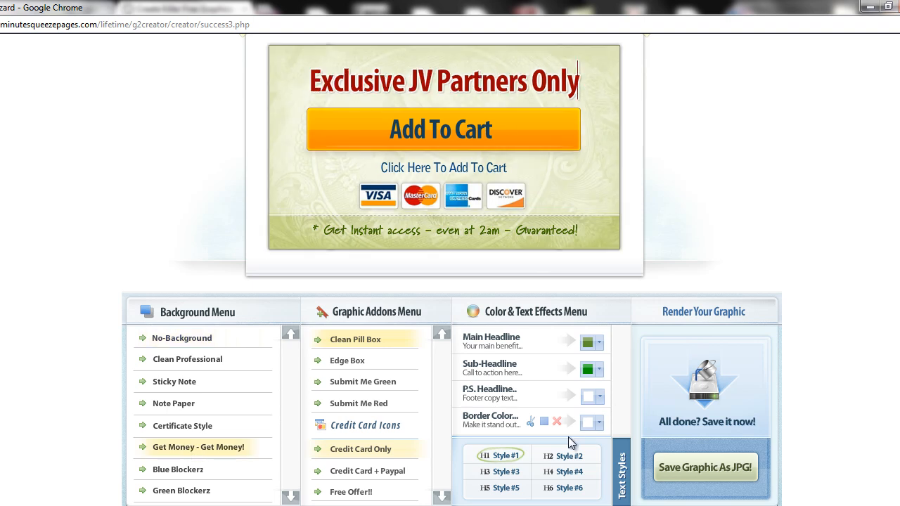
Step: Apply text Style #2 to the graphic and color the main headline red
left_click(568, 457)
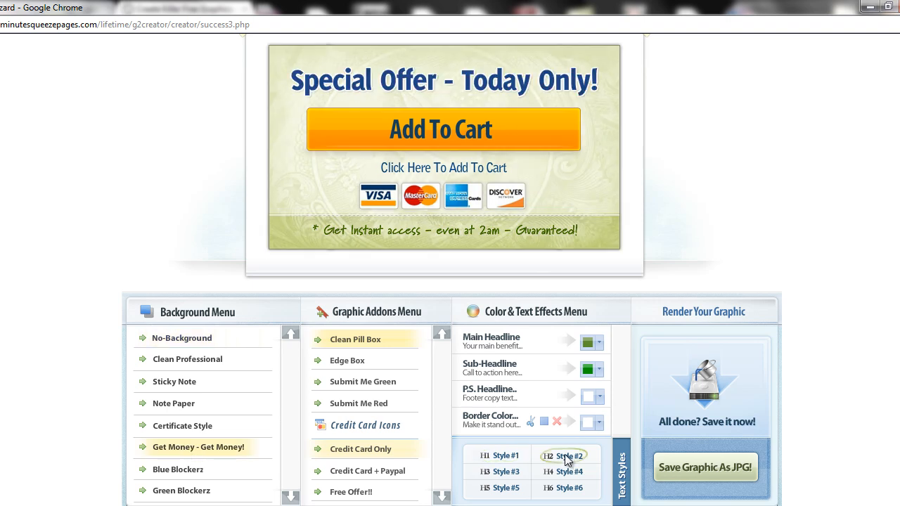
left_click(598, 343)
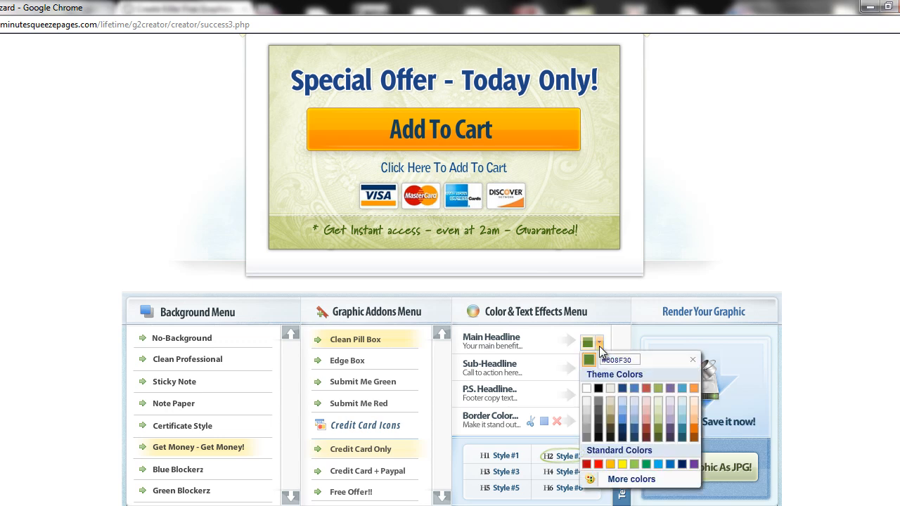
left_click(589, 467)
Step: Replace the main headline text with "Exclusive JV Partners Only"
left_click_drag(597, 70, 294, 70)
type("Exclusive")
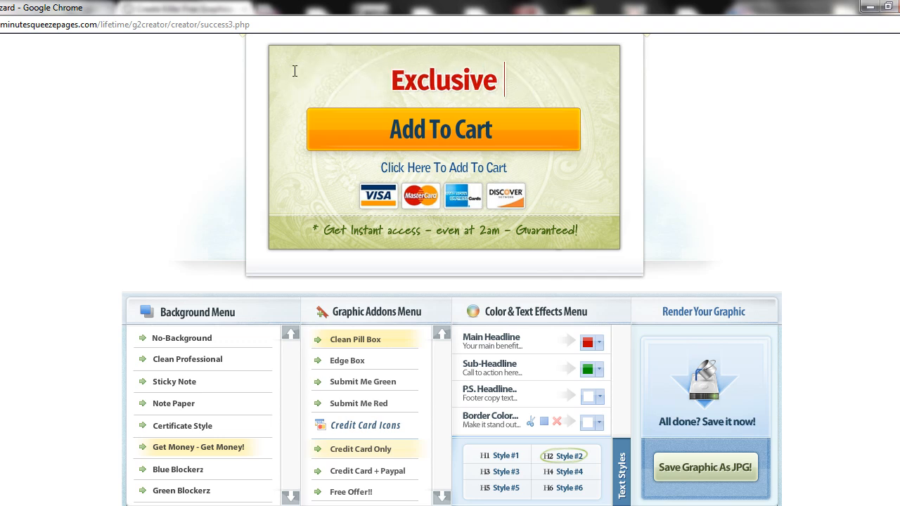
type(" JV ")
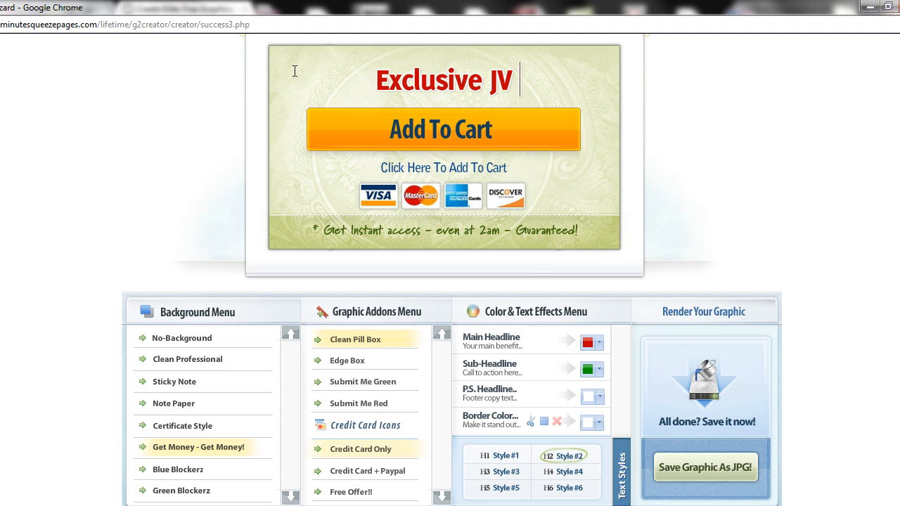
type("Partners Only")
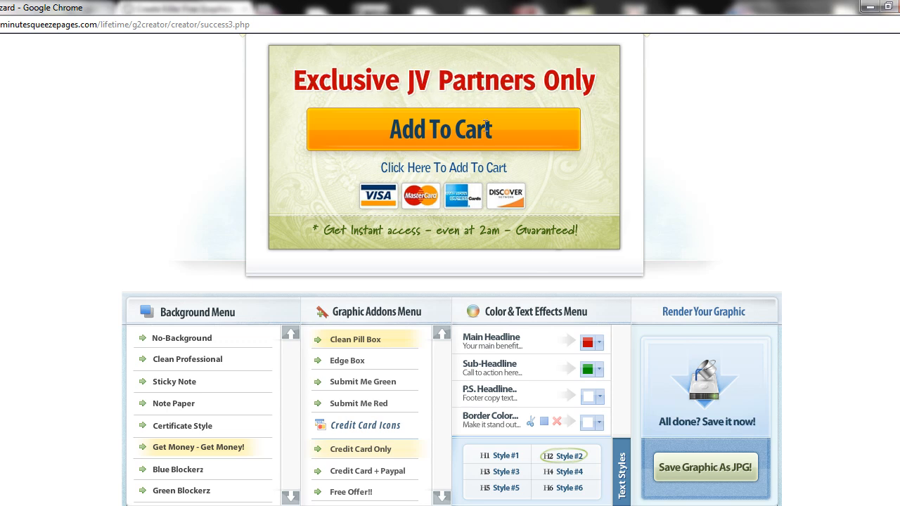
Step: Change the text on the orange button to "Download Now - Free"
triple_click(496, 131)
type("Download ")
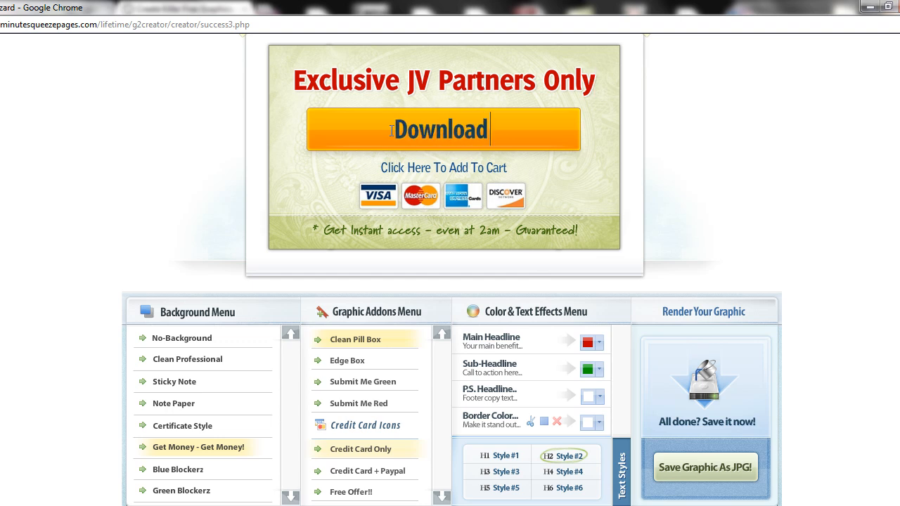
type("Now Free!")
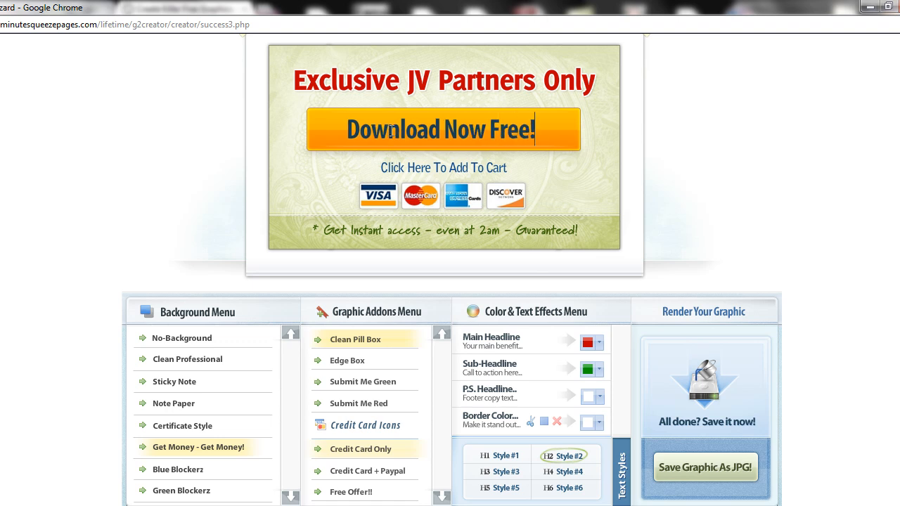
key("BackSpace")
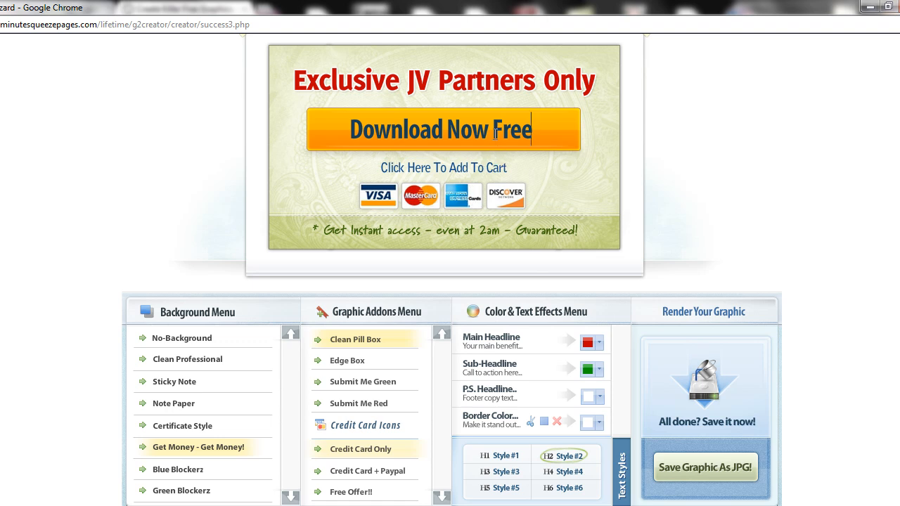
left_click(495, 134)
type("-")
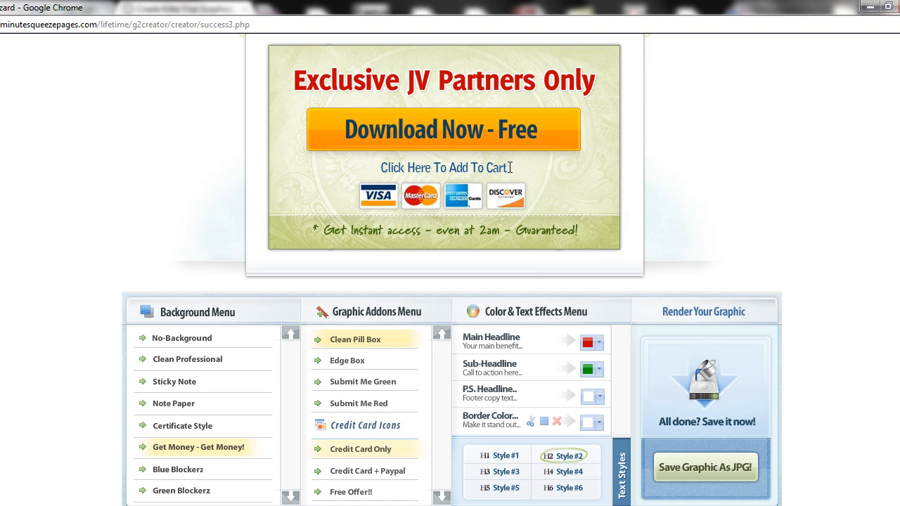
Step: Change the line under the button to read "Click Here To Preview Before We Launch"
left_click_drag(449, 168, 528, 166)
type("P")
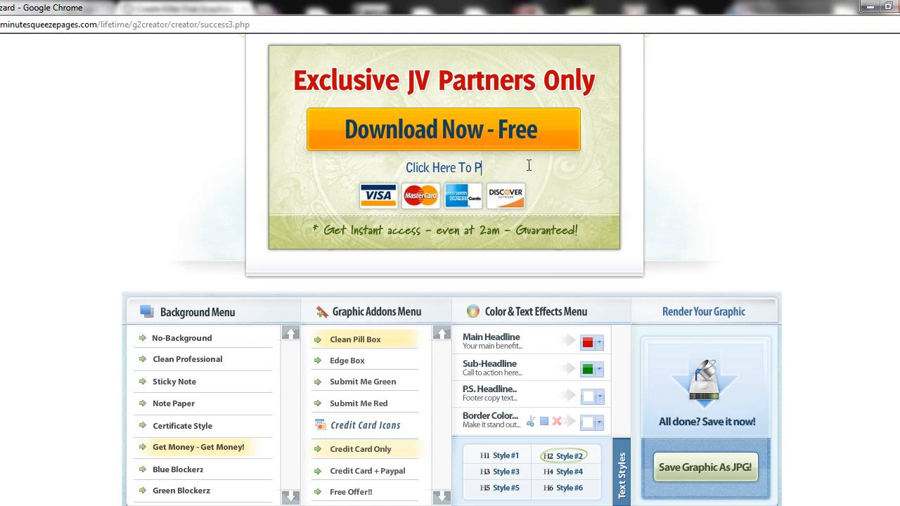
type("review")
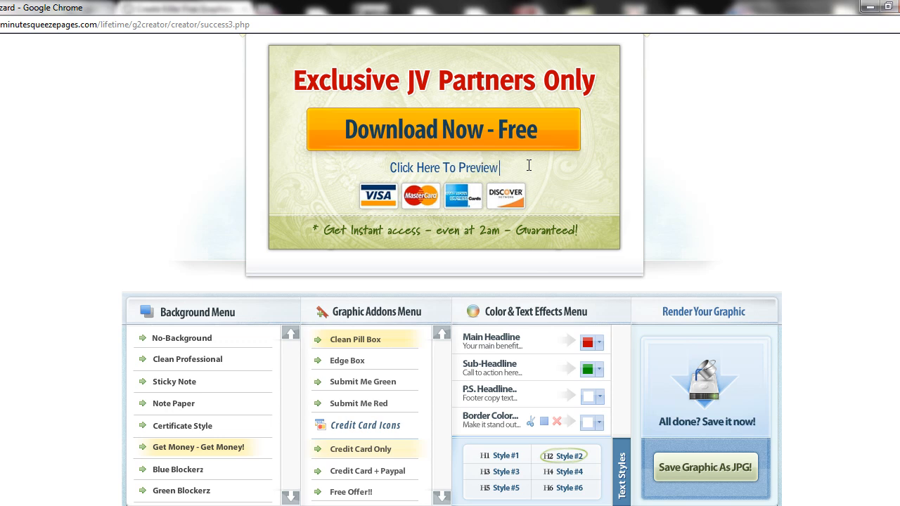
type(" Before We Launch")
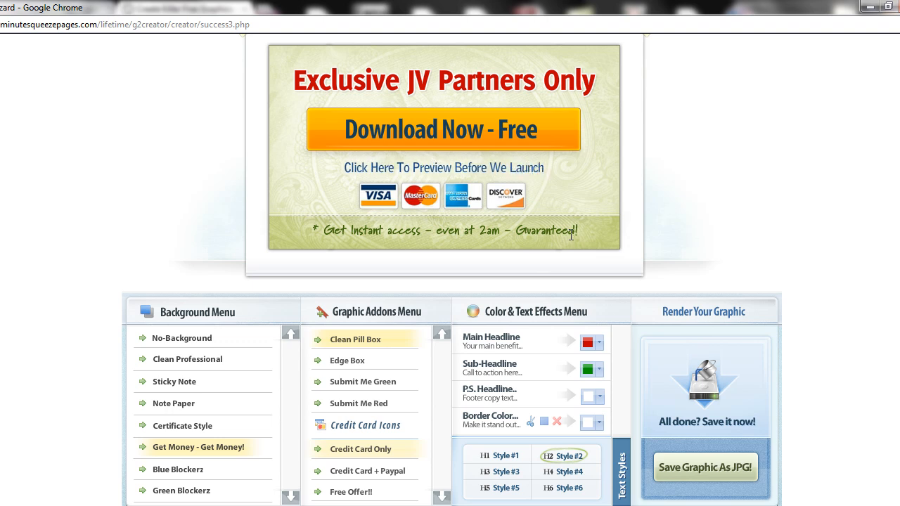
Step: Color the preview line under the button and the handwritten guarantee line in the footer black
left_click_drag(546, 169, 343, 167)
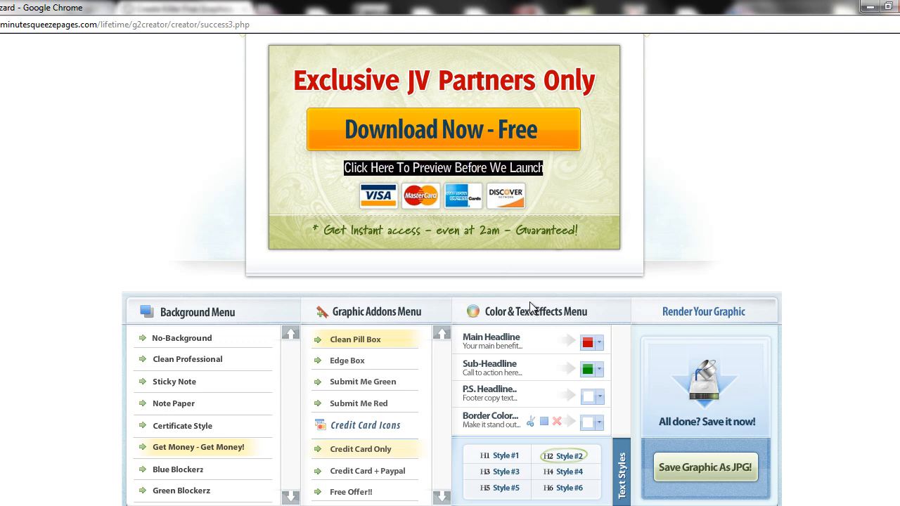
left_click(599, 370)
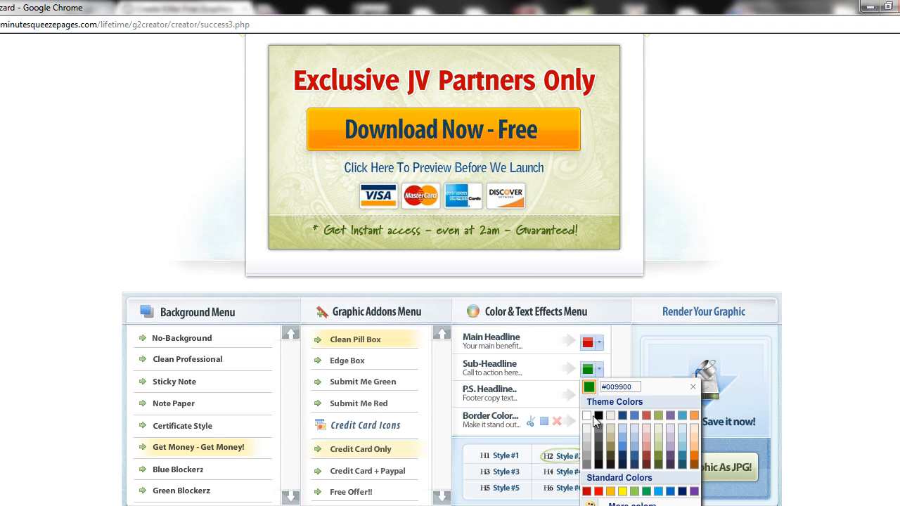
left_click_drag(580, 229, 613, 235)
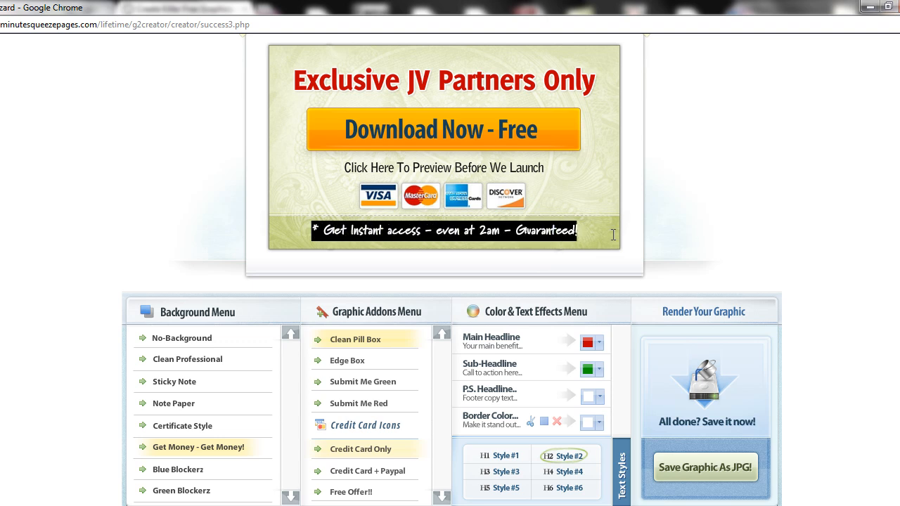
left_click(599, 396)
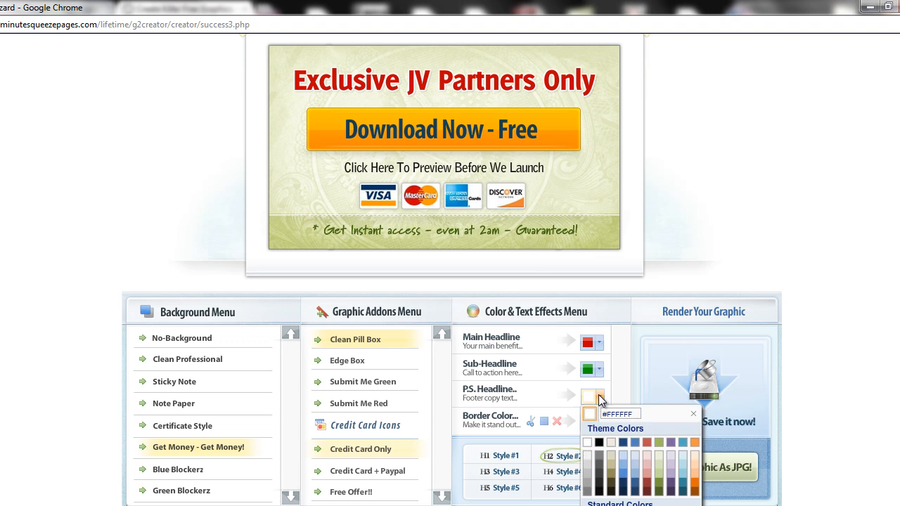
left_click(606, 441)
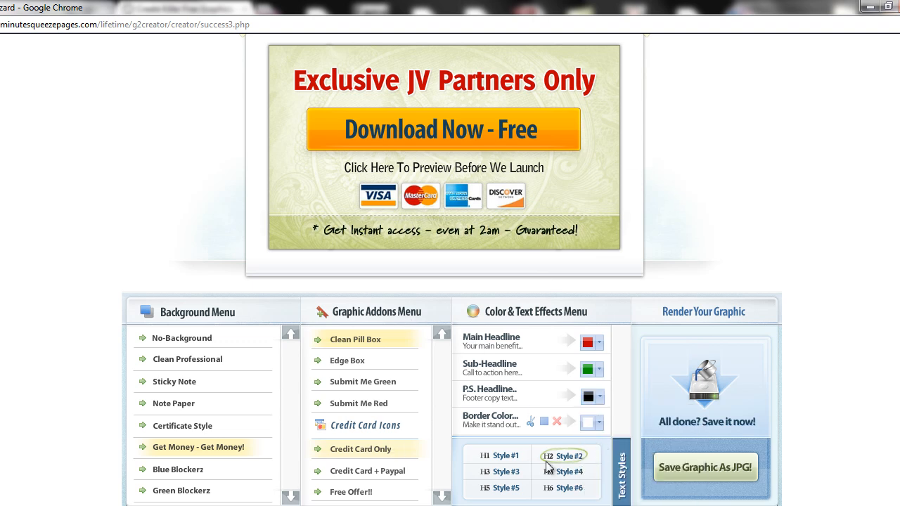
Step: Replace the credit card icons with the Free Offer!! add-on and render the graphic as a JPG
left_click(363, 494)
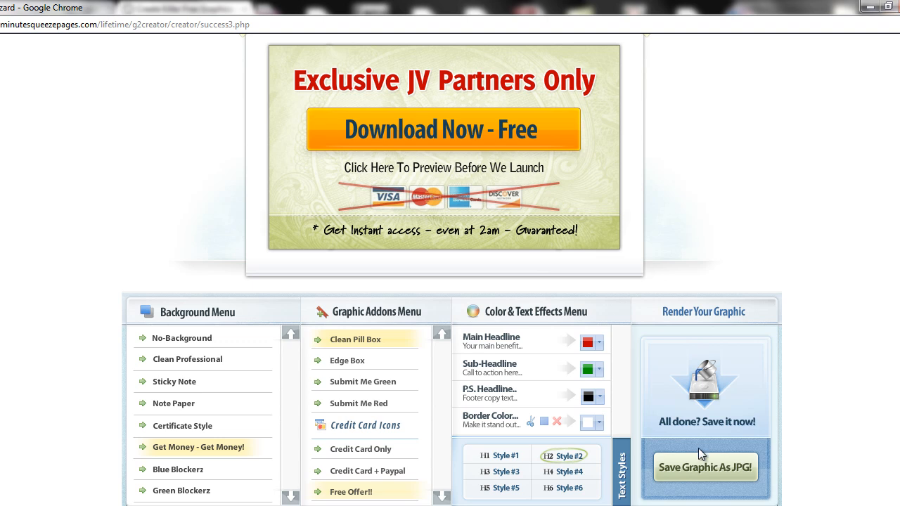
left_click(706, 464)
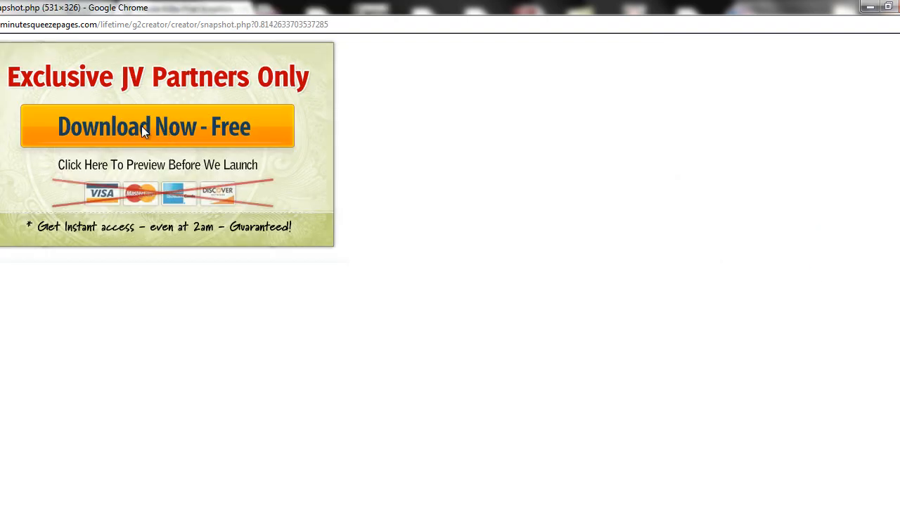
Step: Try to copy the rendered graphic and open it in its own browser tab, then close that tab
right_click(141, 131)
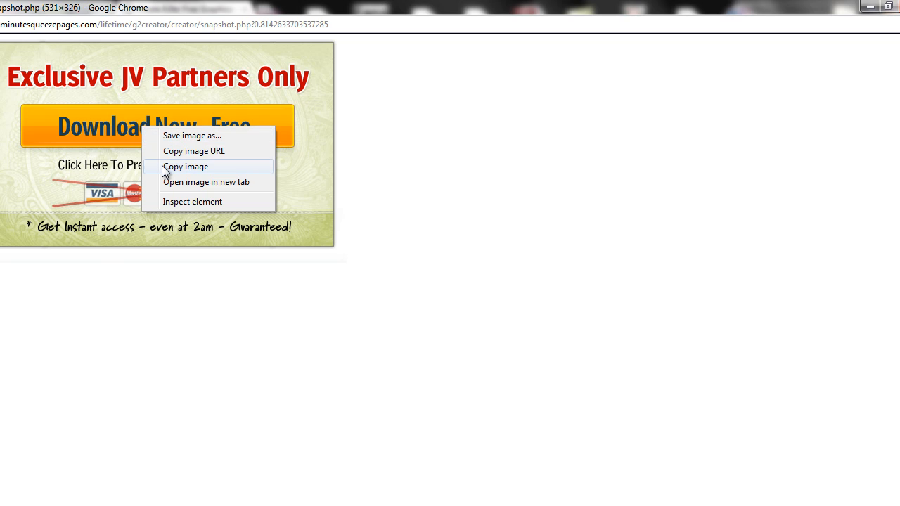
left_click(162, 166)
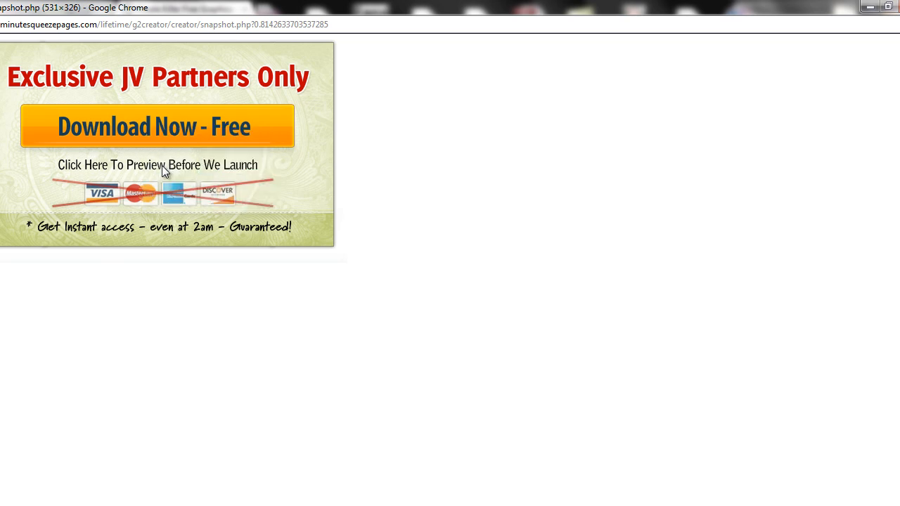
right_click(162, 166)
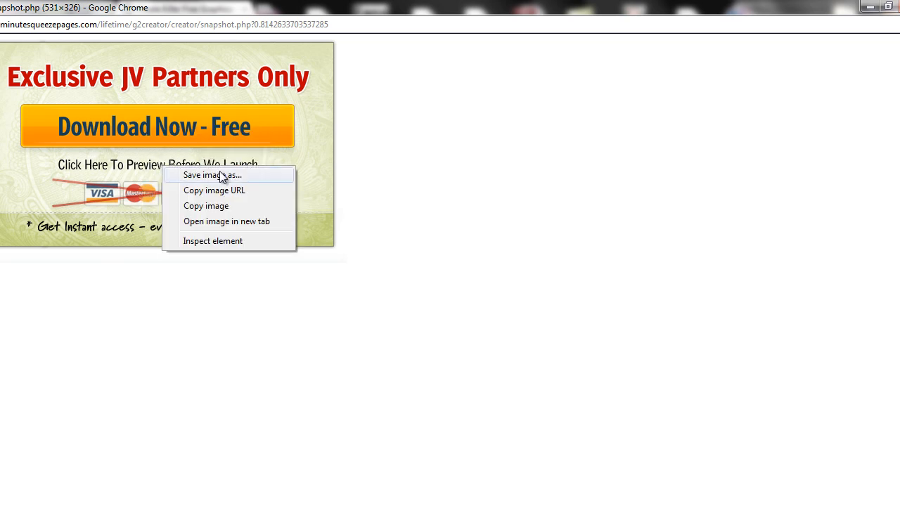
left_click(214, 222)
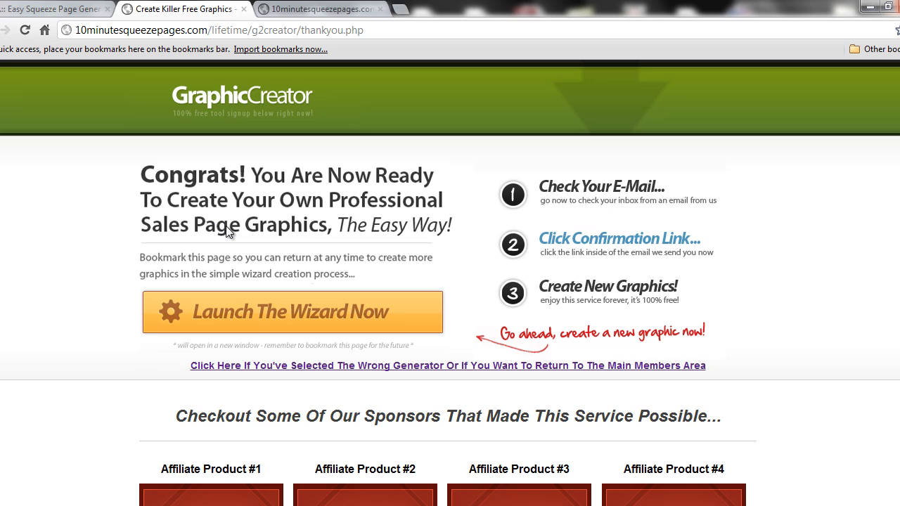
left_click(321, 10)
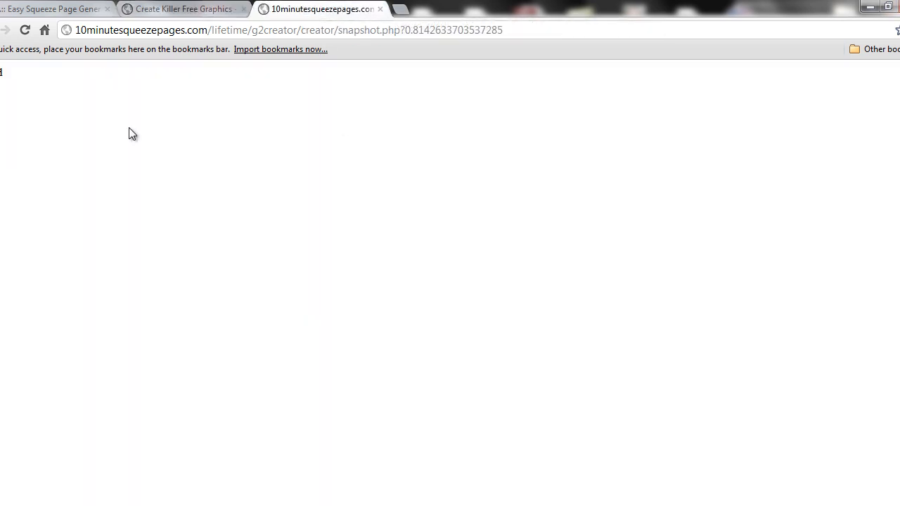
left_click(380, 10)
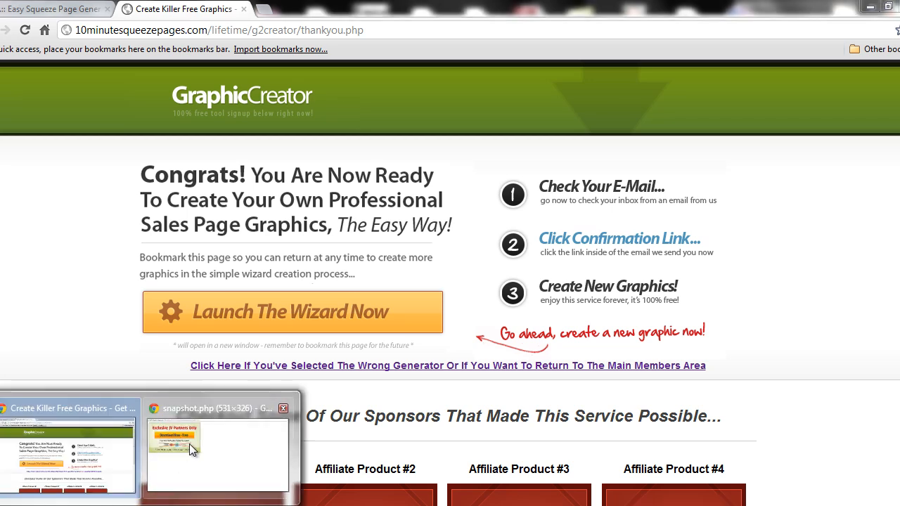
Step: Return to the snapshot window and copy the rendered JV partners image
left_click(189, 445)
right_click(154, 178)
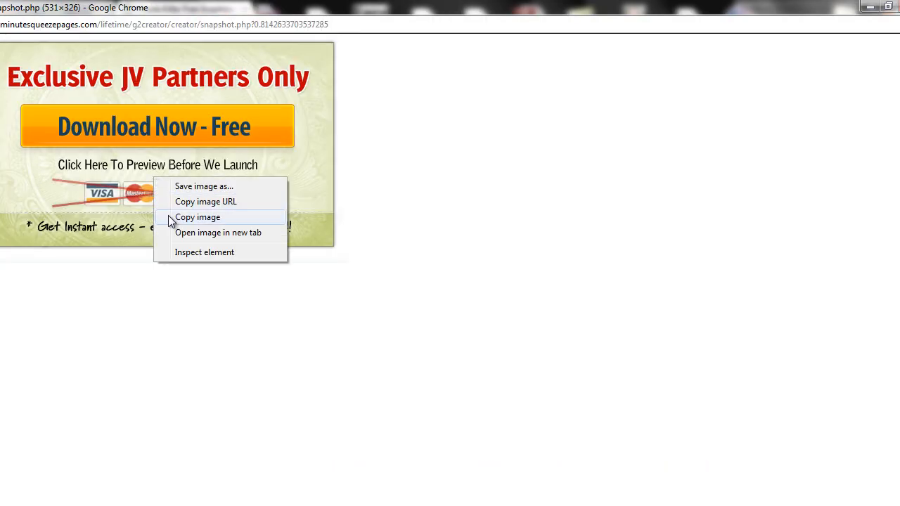
left_click(170, 217)
Step: Inspect the rendered image element in the browser and expand its metrics to read the pixel dimensions
left_click(508, 468)
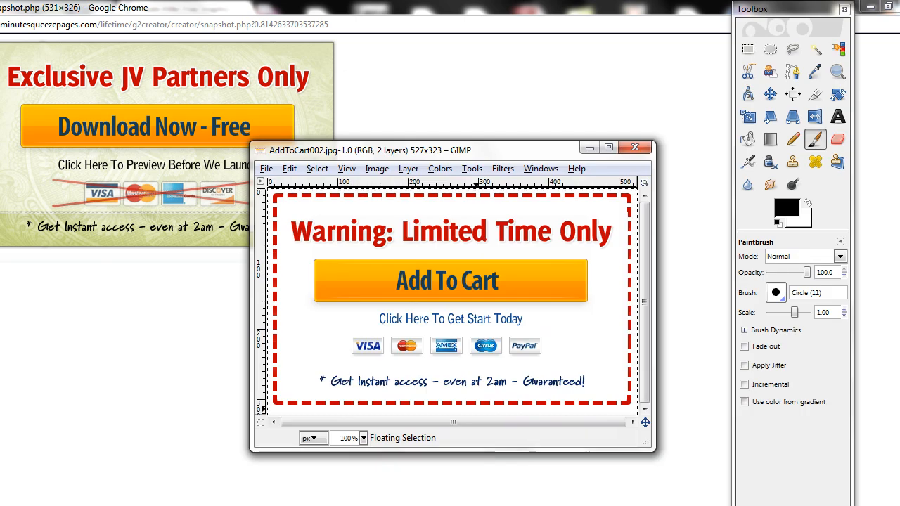
left_click(265, 170)
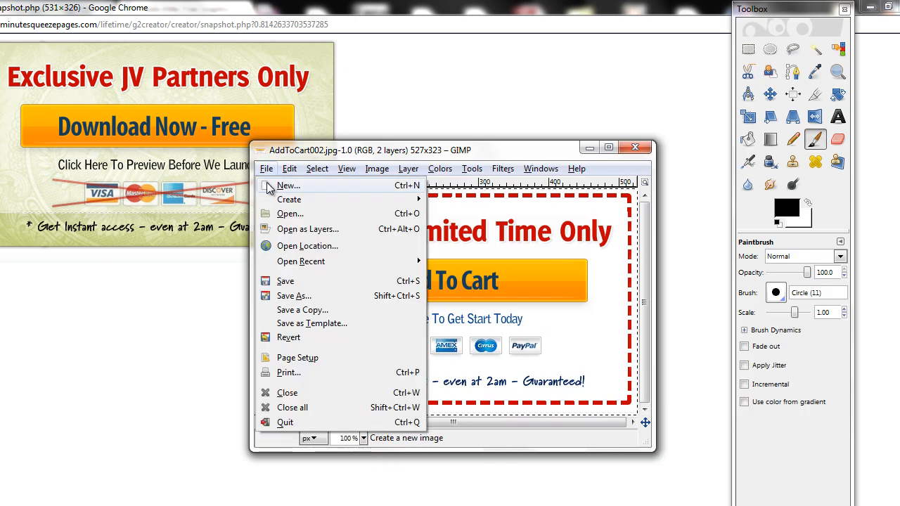
right_click(222, 179)
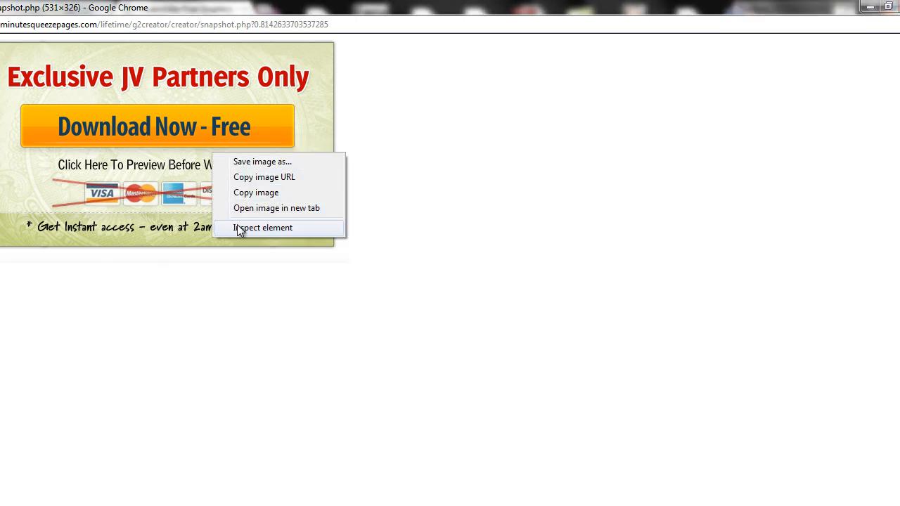
left_click(237, 227)
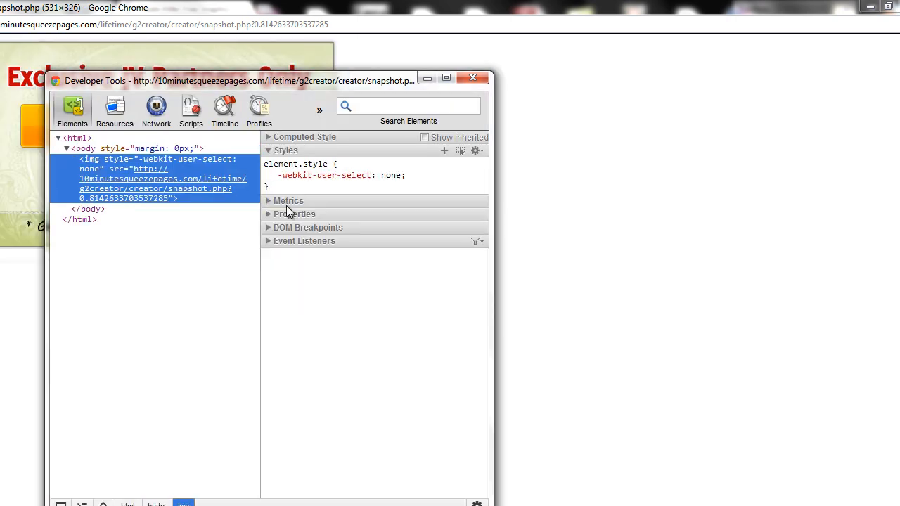
left_click(307, 202)
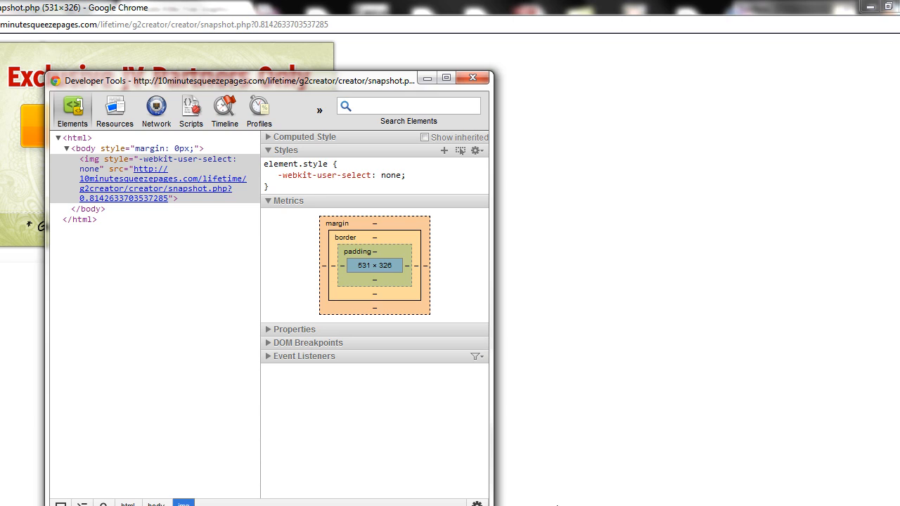
Step: Switch to GIMP and create a new image 531 pixels wide and 326 pixels high
key("alt+Tab")
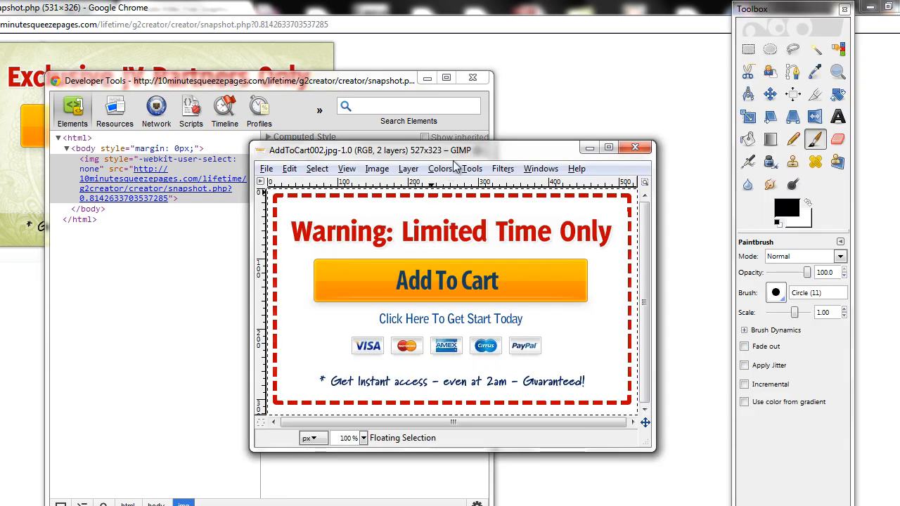
left_click_drag(511, 149, 707, 148)
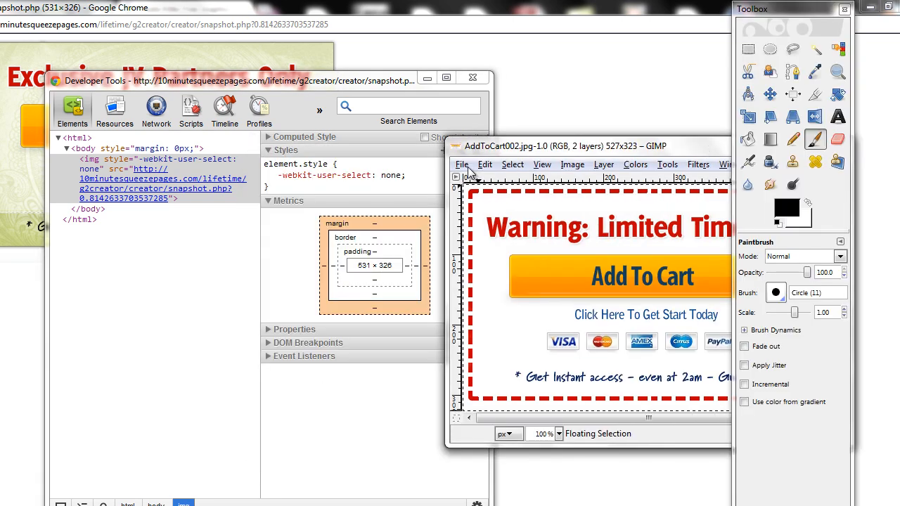
left_click(462, 165)
left_click(482, 182)
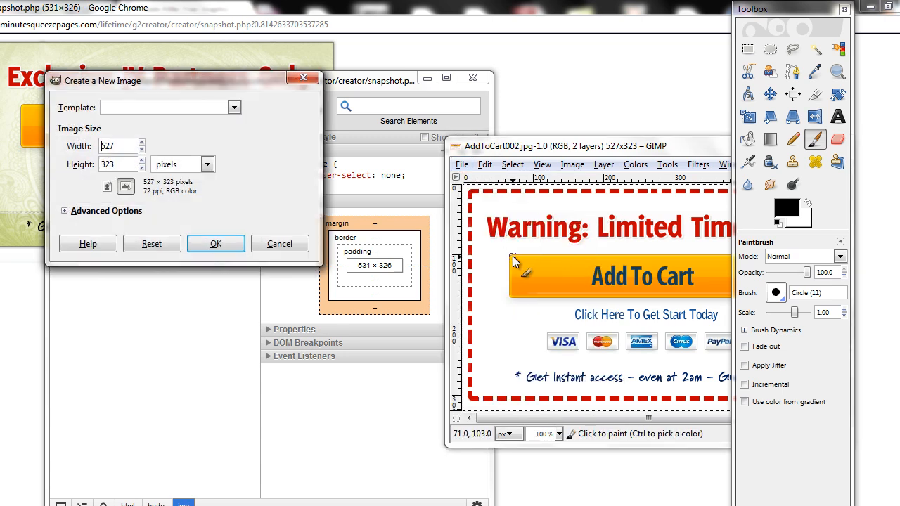
key("BackSpace")
type("3")
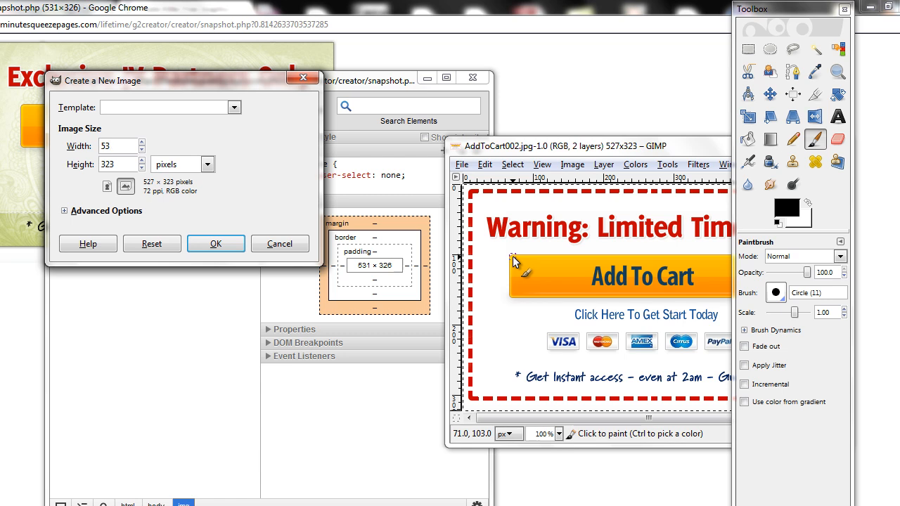
type("1")
left_click(119, 164)
type("6")
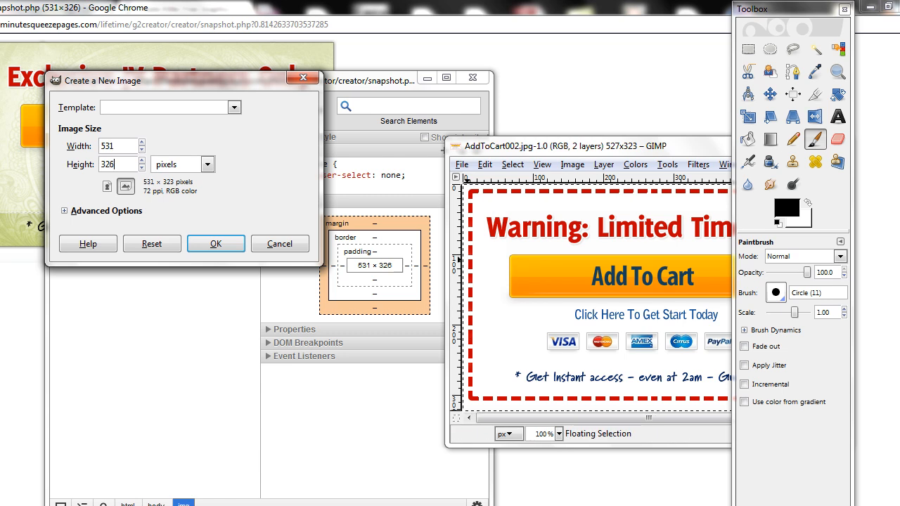
key("Return")
Step: Paste the copied graphic into the new image, close the AddToCart002.jpg image and enlarge the new image's window
key("ctrl+v")
left_click_drag(682, 143, 515, 121)
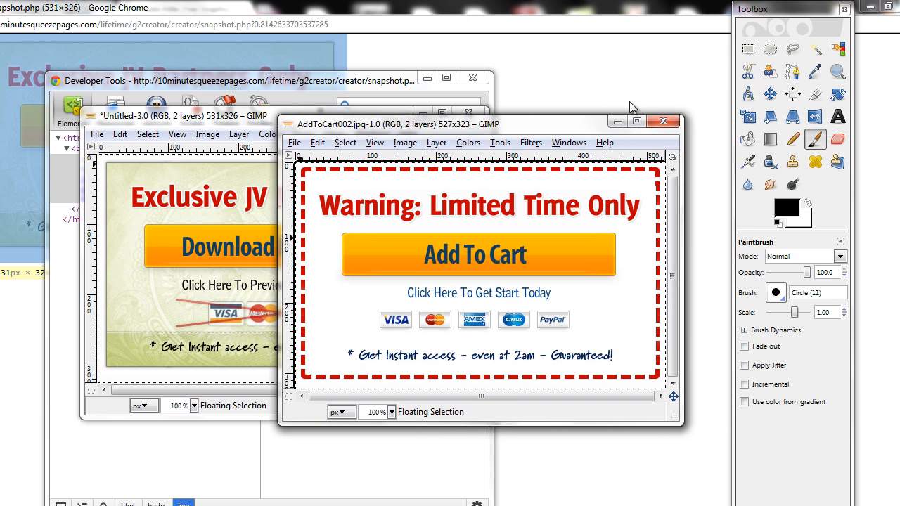
left_click(663, 122)
left_click_drag(487, 417, 551, 450)
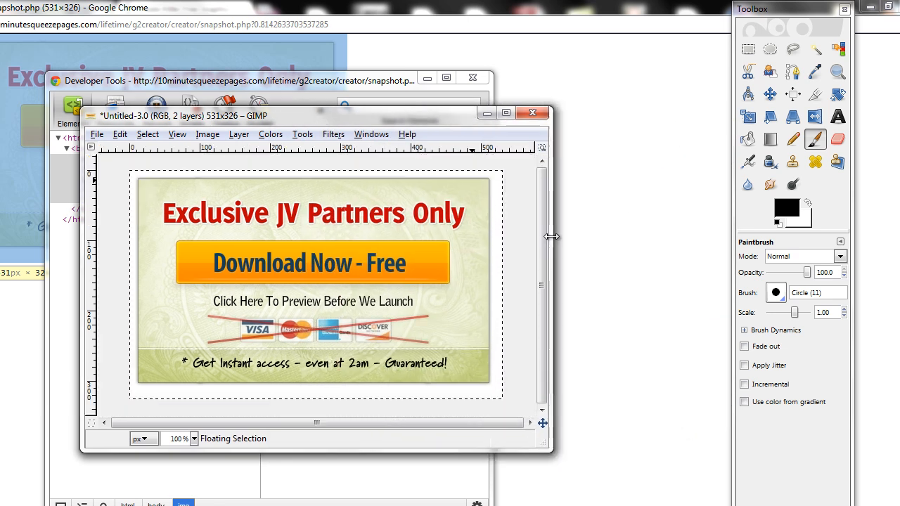
Step: Try a crop frame of about 518 × 311 pixels around the graphic, undoing and restoring the paste
left_click(817, 97)
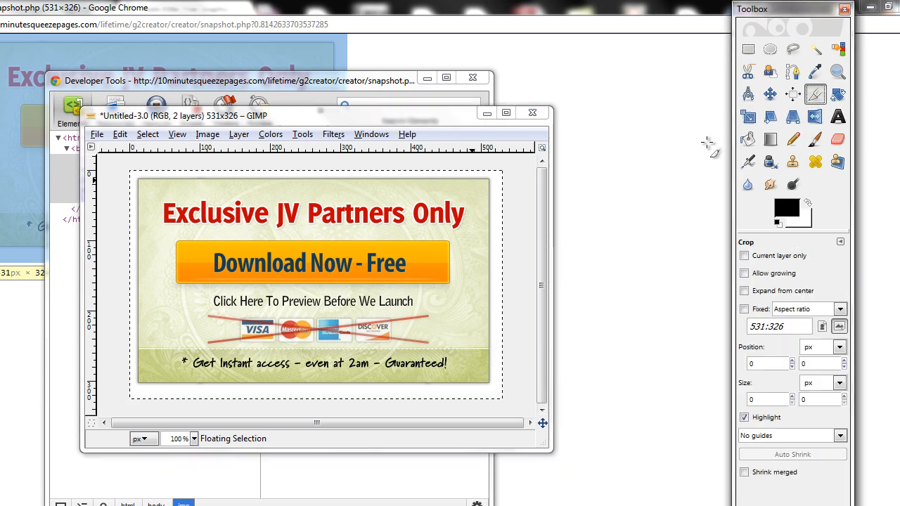
left_click_drag(130, 172, 501, 395)
left_click(120, 134)
left_click(141, 151)
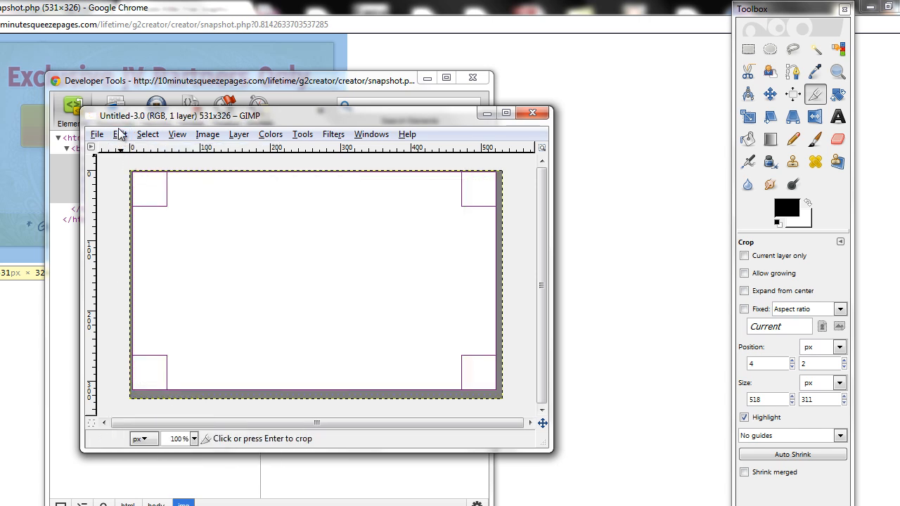
left_click(120, 134)
left_click(121, 165)
left_click(120, 134)
left_click(140, 196)
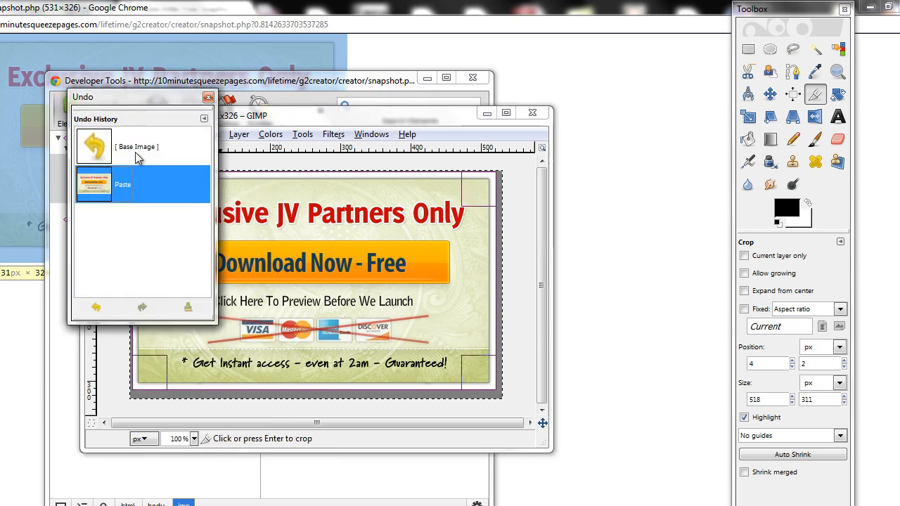
left_click(176, 190)
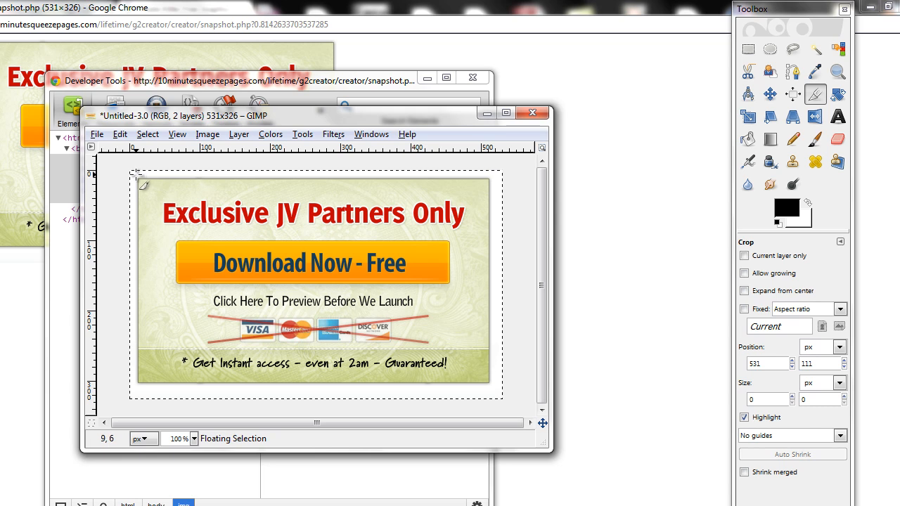
Step: Draw a crop frame of about 516 × 306 pixels around the pasted graphic, starting at position 4, 4
left_click(128, 169)
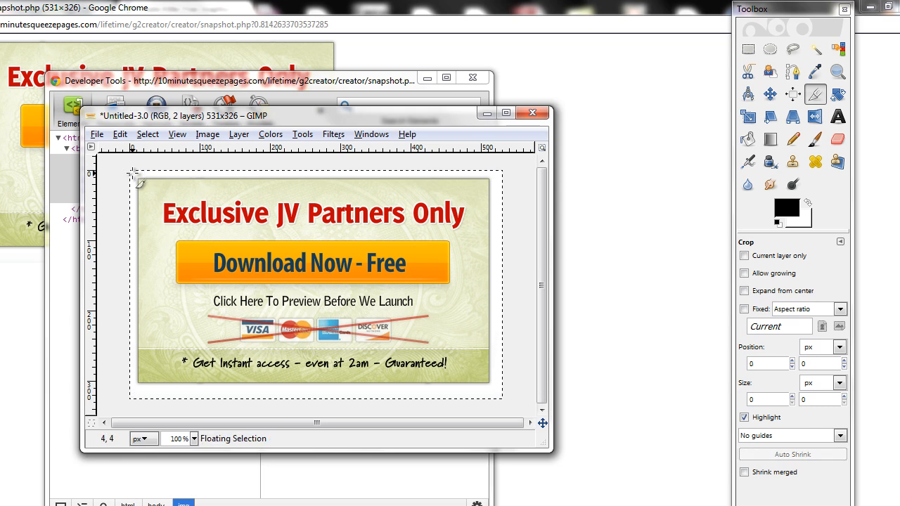
left_click_drag(132, 172, 498, 396)
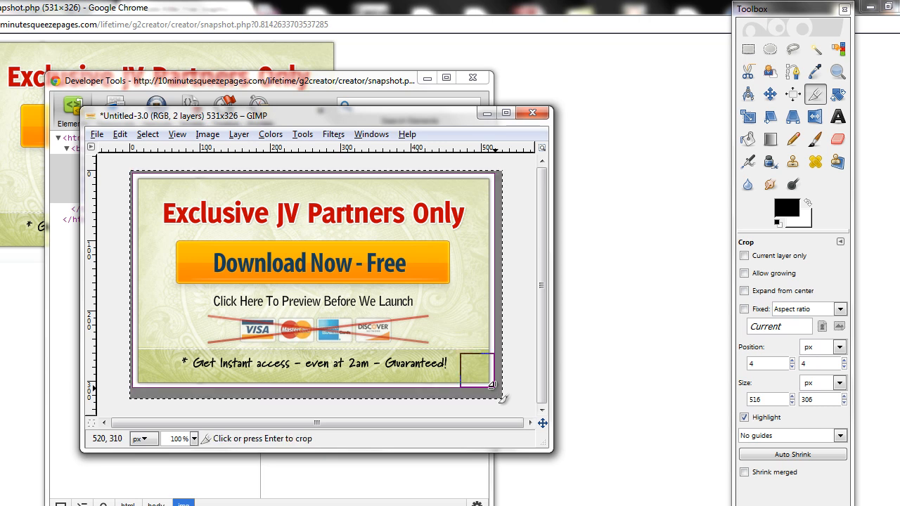
Step: Save the image as AddToCart003.jpg in the source folder, exporting it flattened as a JPEG at quality 85
left_click(97, 133)
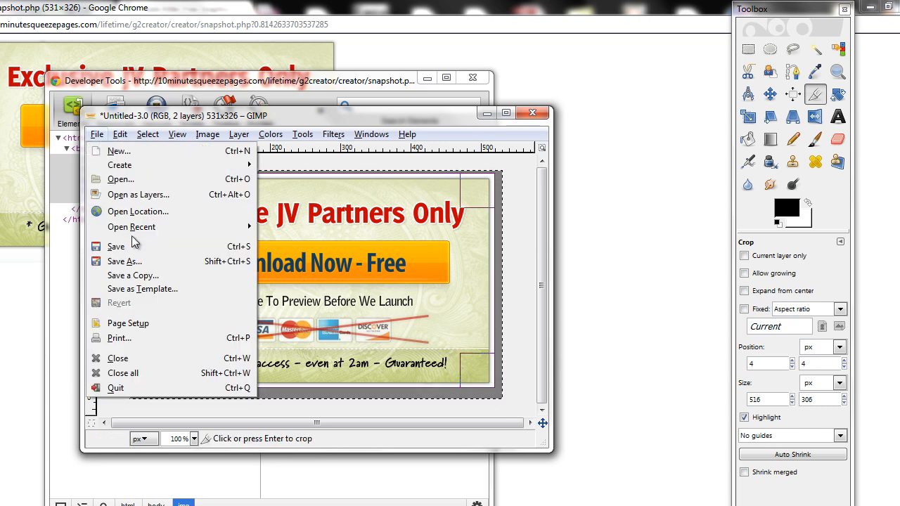
left_click(129, 261)
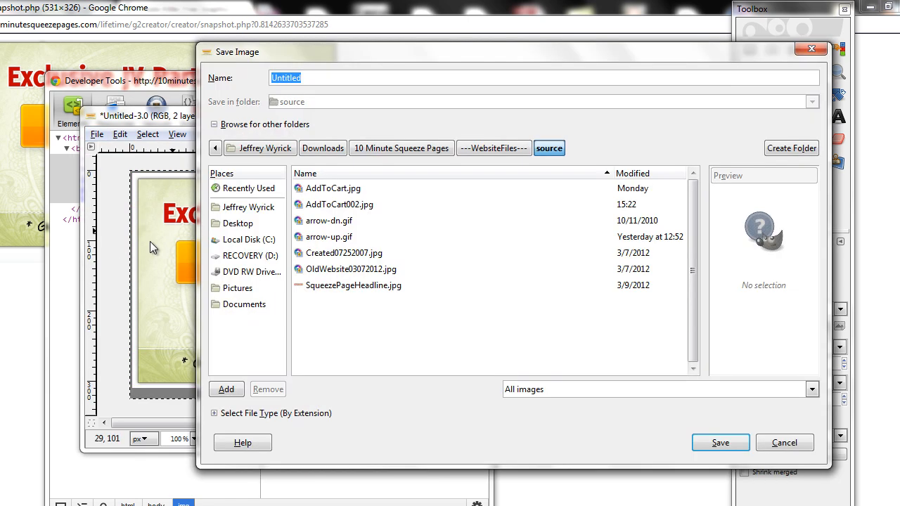
left_click(360, 205)
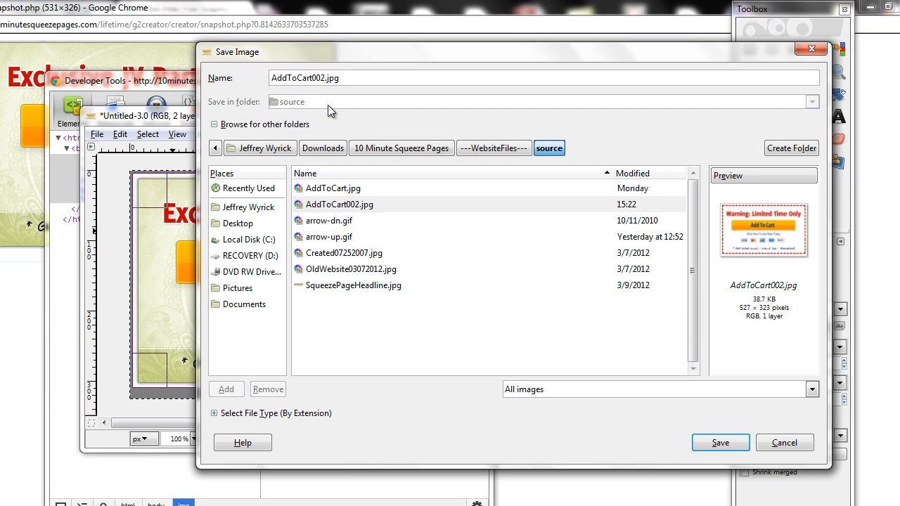
key("BackSpace")
type("3")
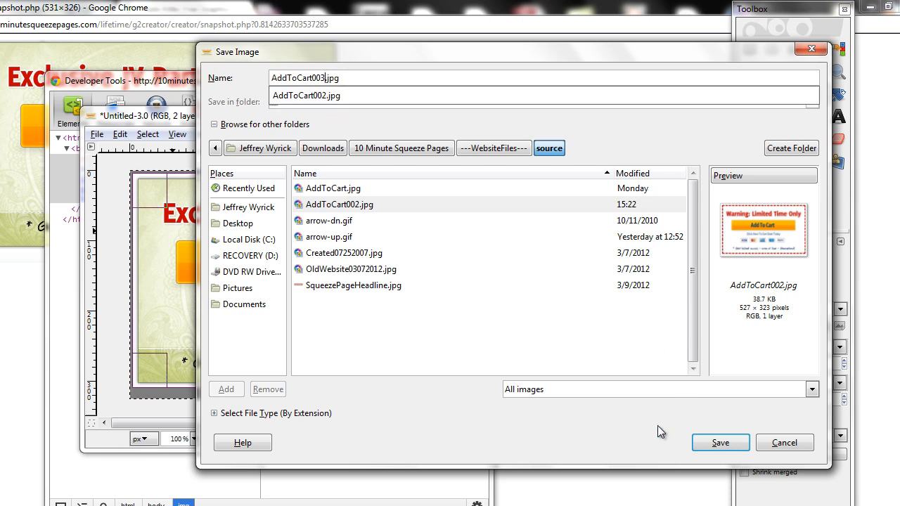
left_click(721, 442)
left_click(721, 442)
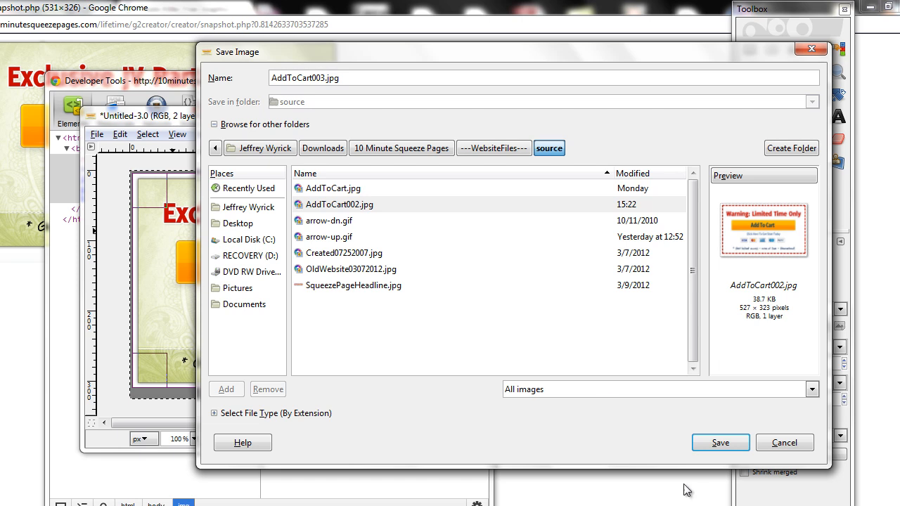
left_click(715, 443)
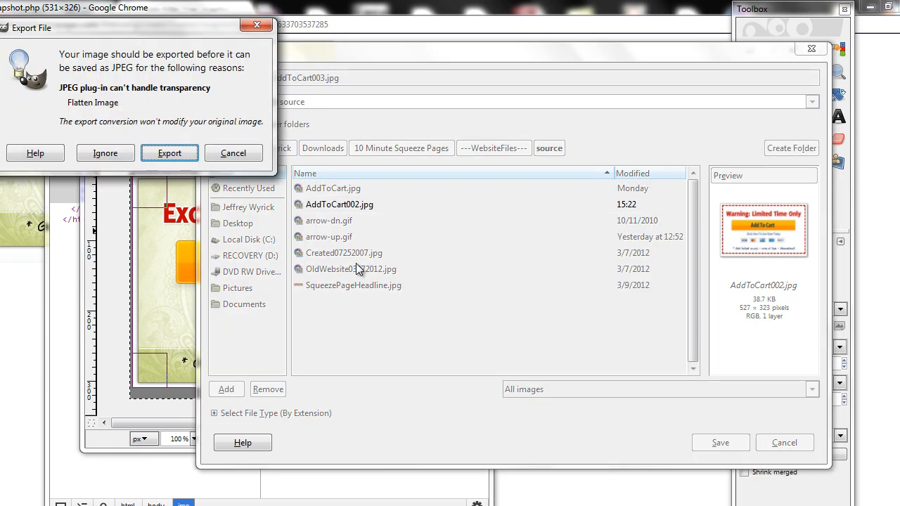
left_click(163, 150)
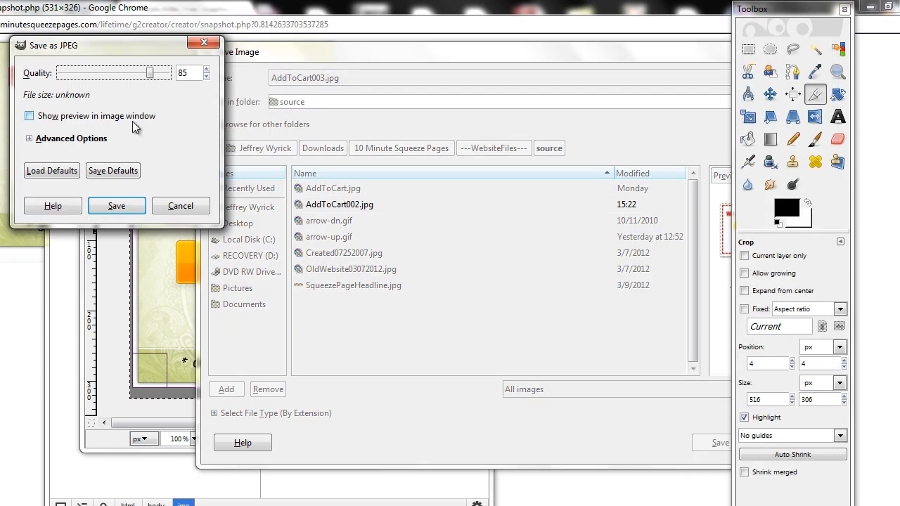
left_click(117, 205)
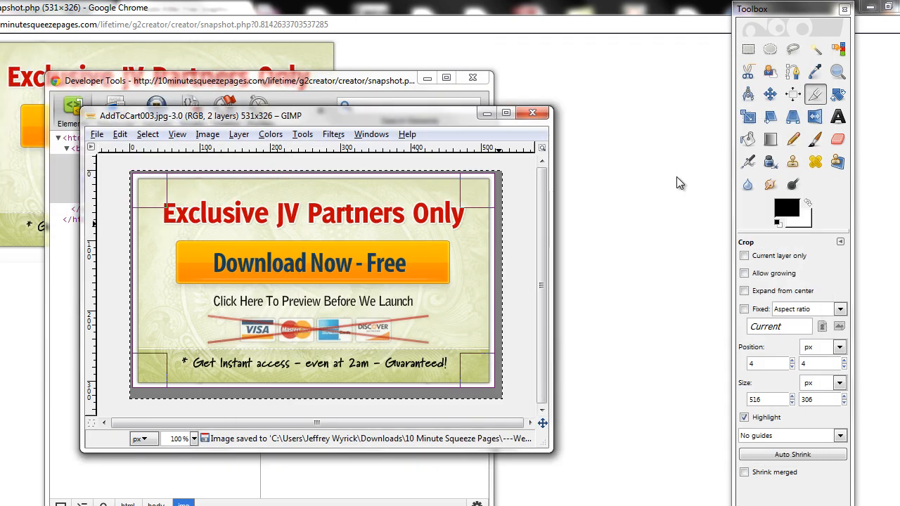
Step: Close the saved image, GIMP and the browser's Developer Tools window
left_click(541, 113)
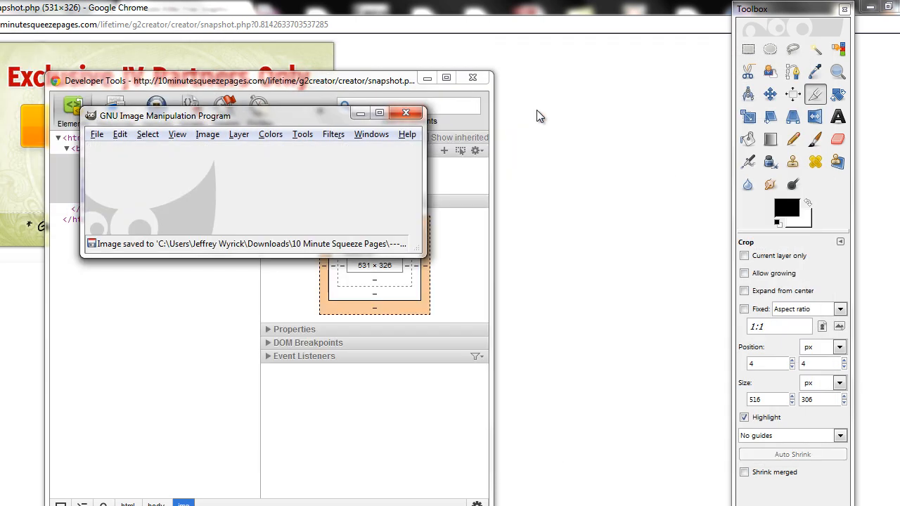
left_click(406, 113)
left_click(473, 77)
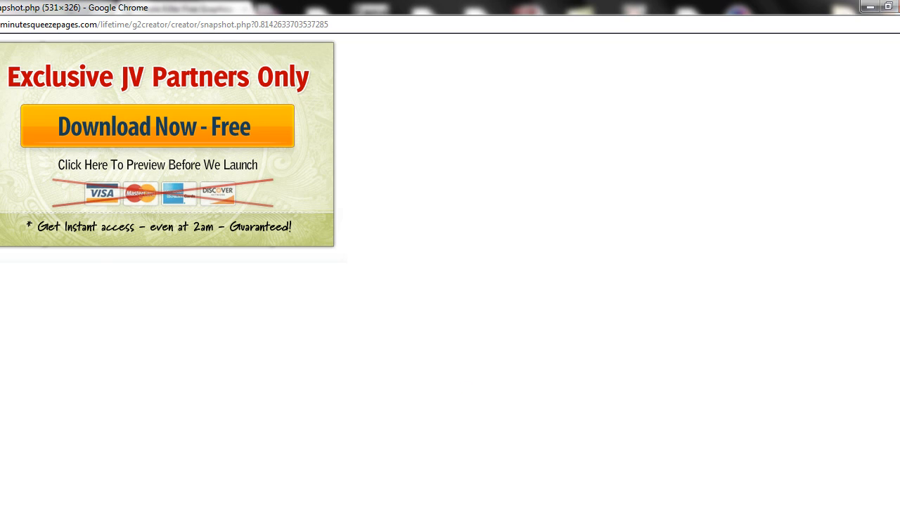
Step: Switch to the source folder and view AddToCart, AddToCart002 and AddToCart003 in Windows Photo Viewer, closing the viewer when done
key("alt+Tab")
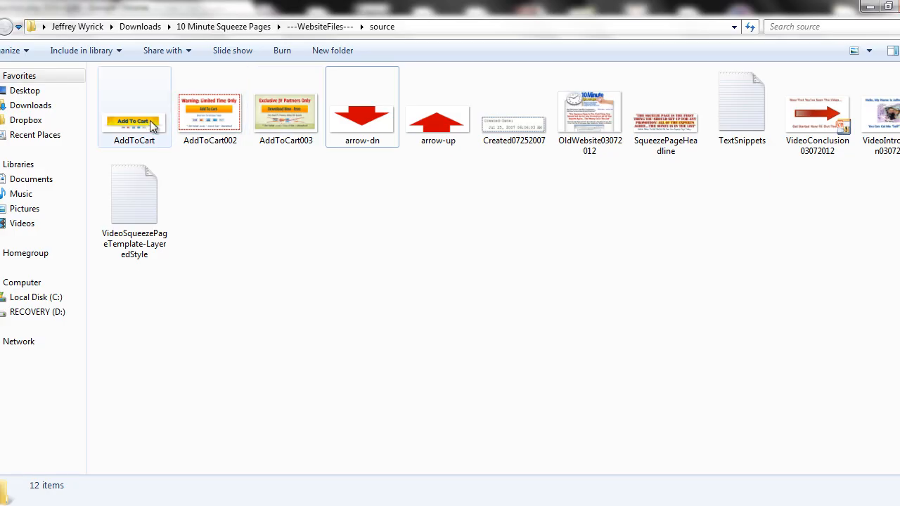
left_click(134, 122)
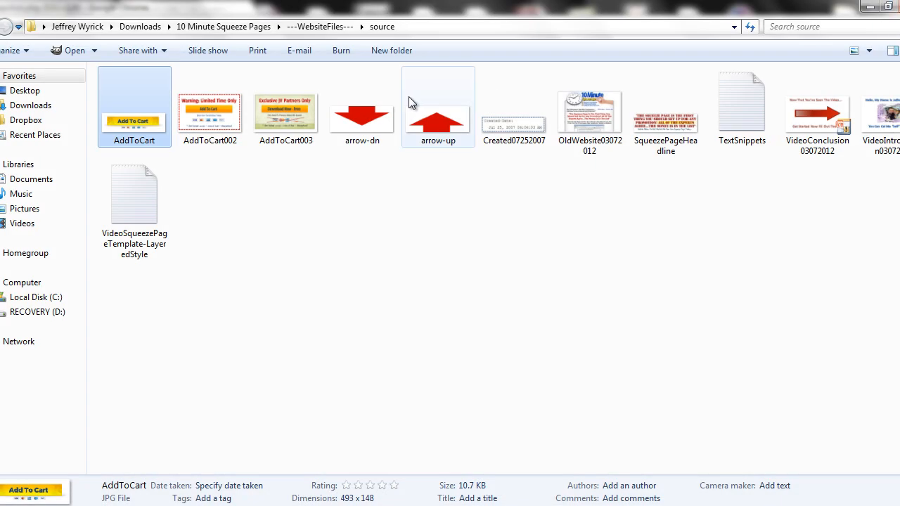
right_click(137, 123)
mouse_move(199, 269)
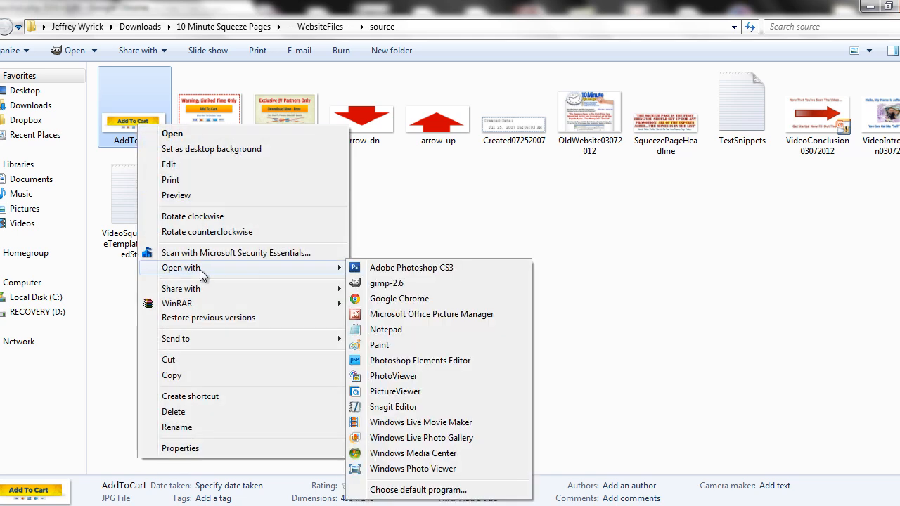
left_click(413, 469)
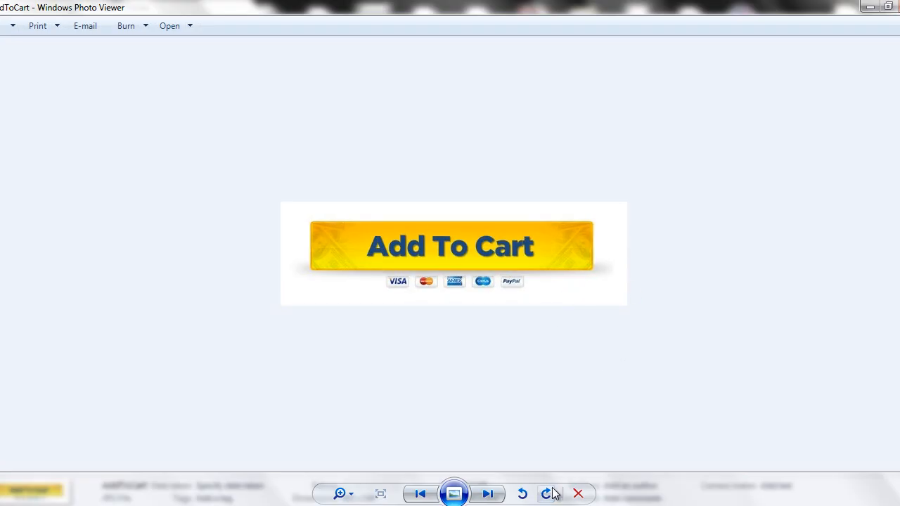
left_click(494, 495)
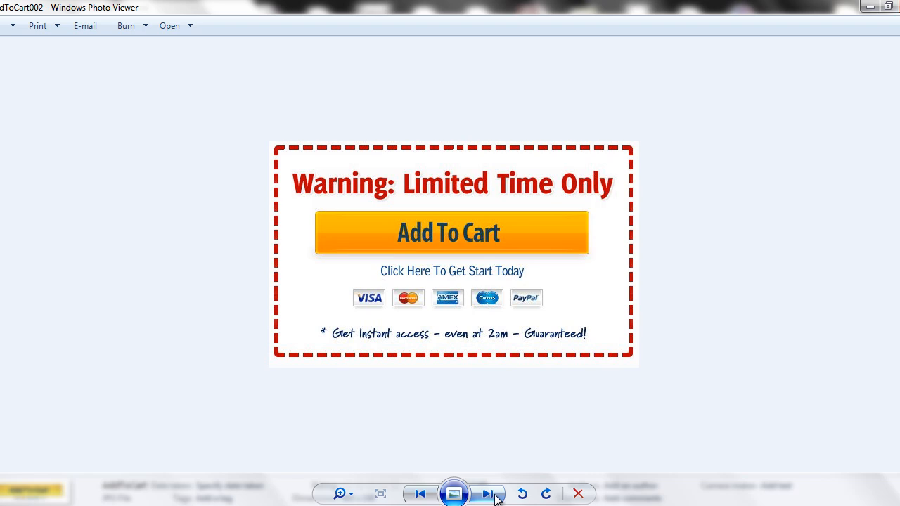
left_click(493, 494)
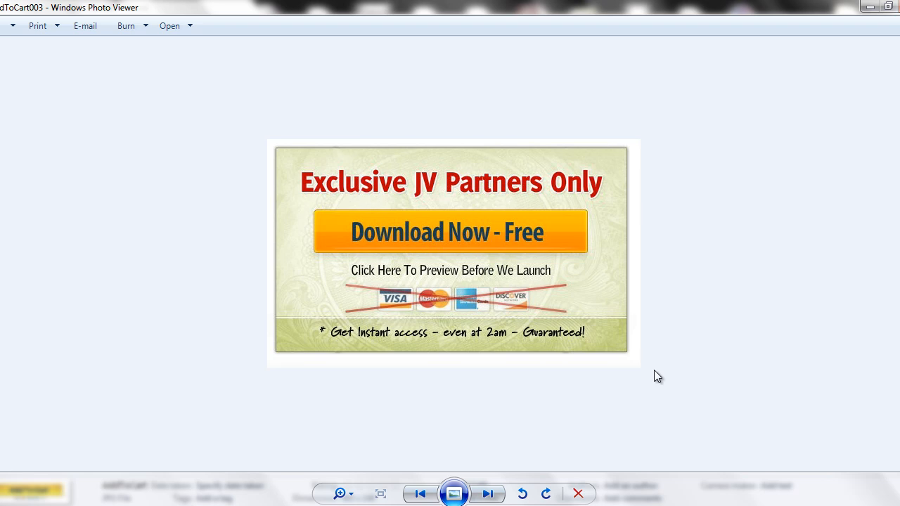
left_click(899, 5)
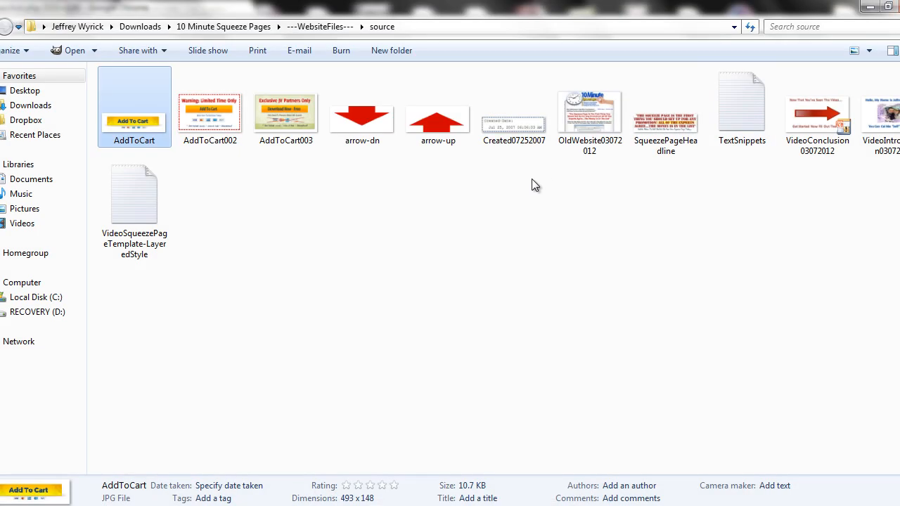
Step: Clear the file selection in the source folder and switch back to the GraphicCreator page in Chrome
left_click(275, 196)
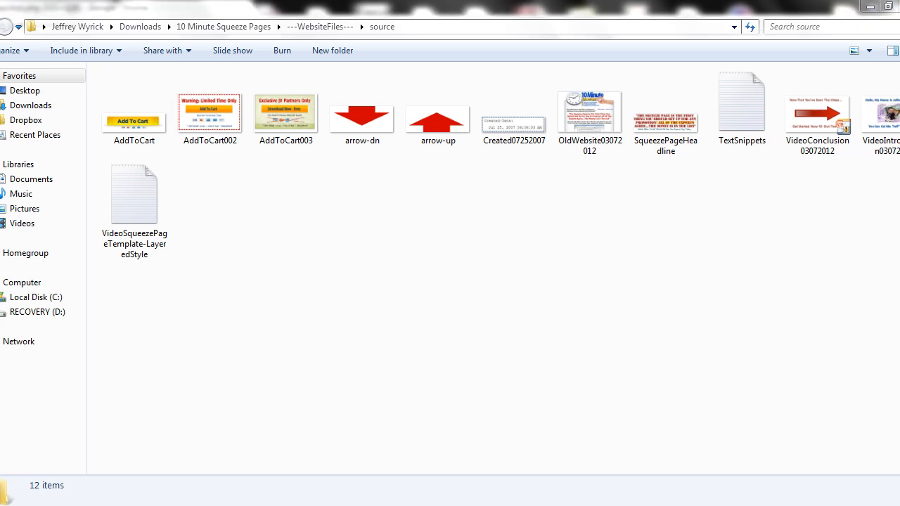
left_click(124, 484)
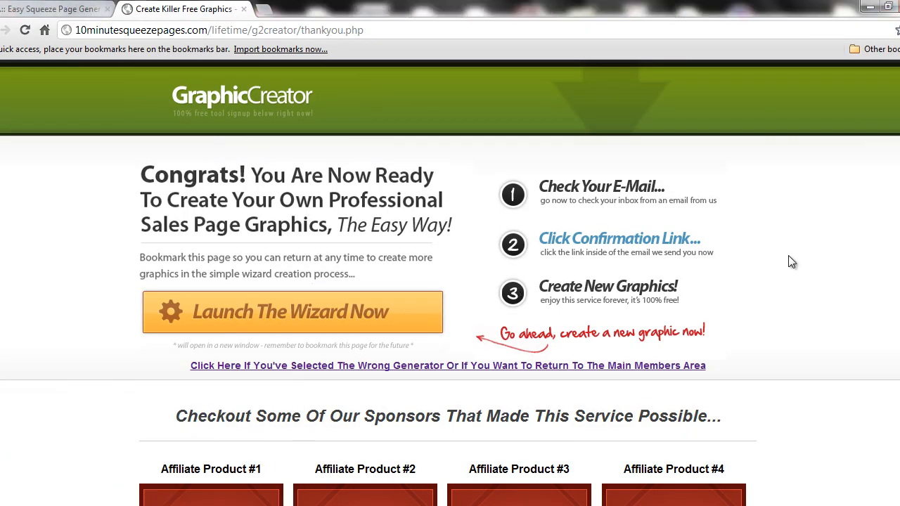